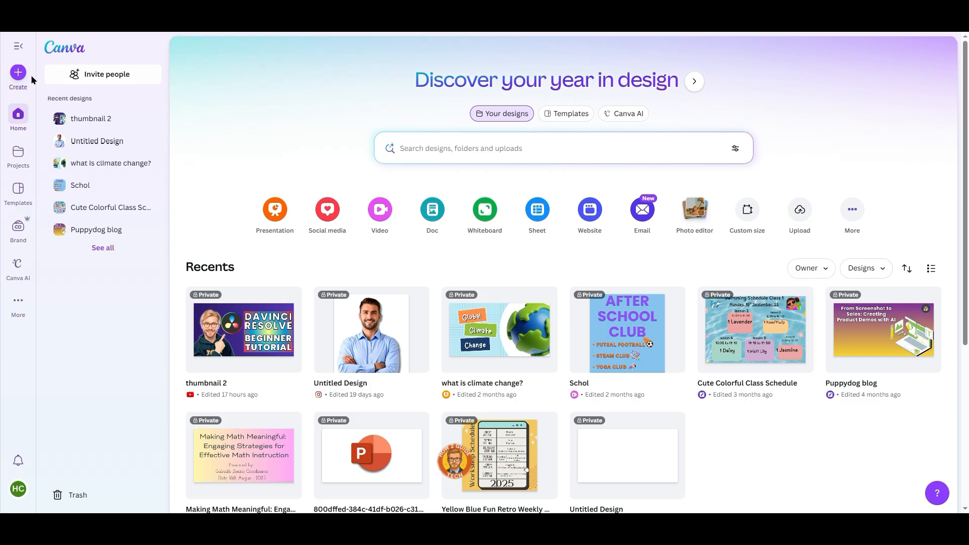
- Create a new blank video design and collapse the Design panel
left_click(14, 79)
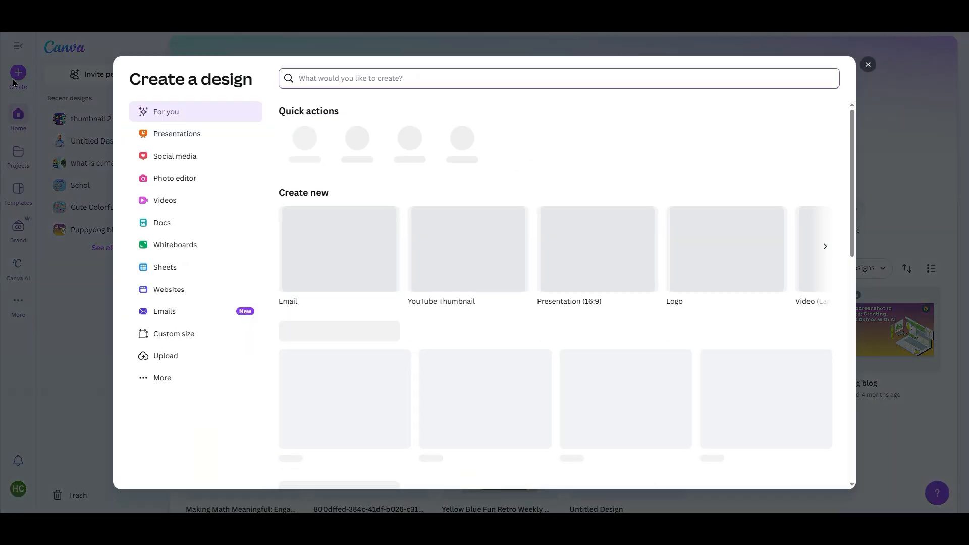
type("videpo")
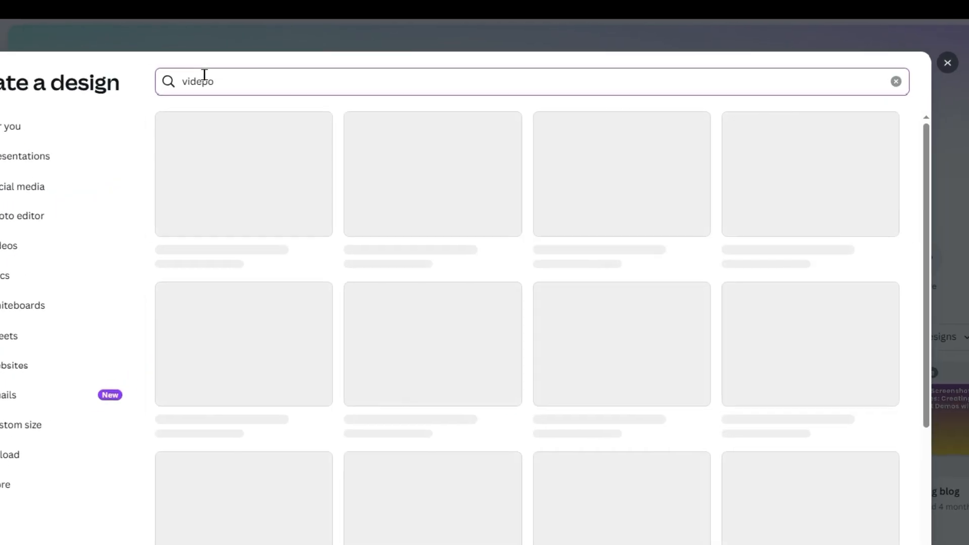
left_click(228, 186)
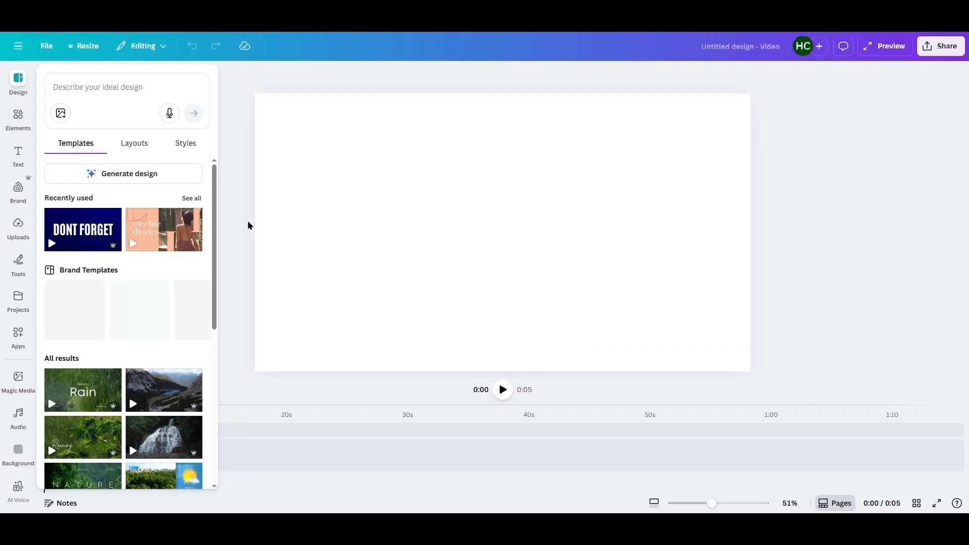
left_click(16, 84)
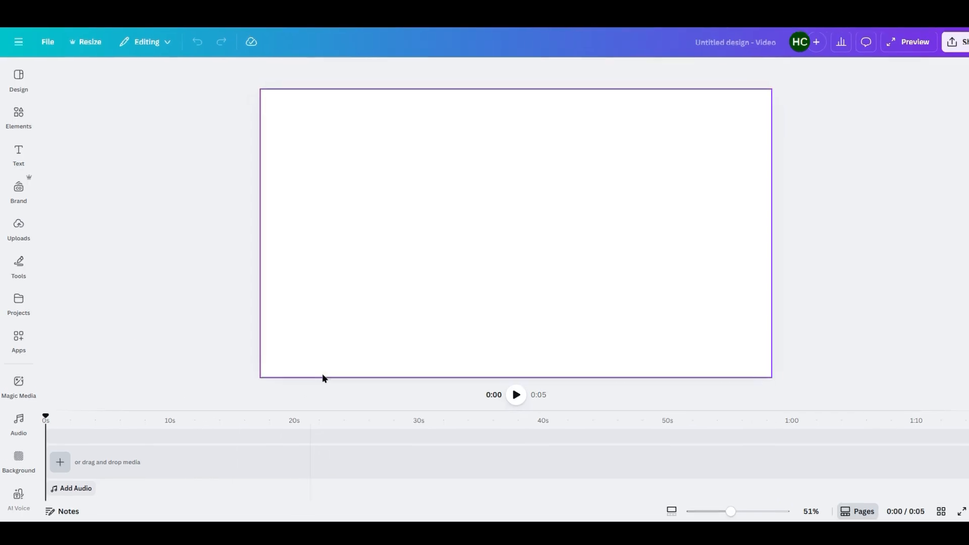
- Search the elements library for "forest" and filter the results to photos
left_click(18, 156)
left_click(22, 100)
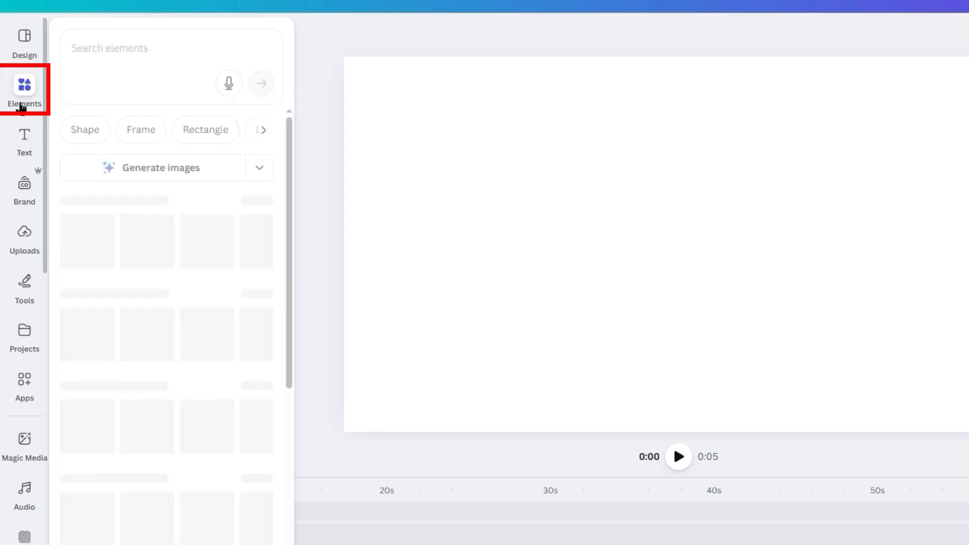
left_click(117, 44)
type("forest")
key("Return")
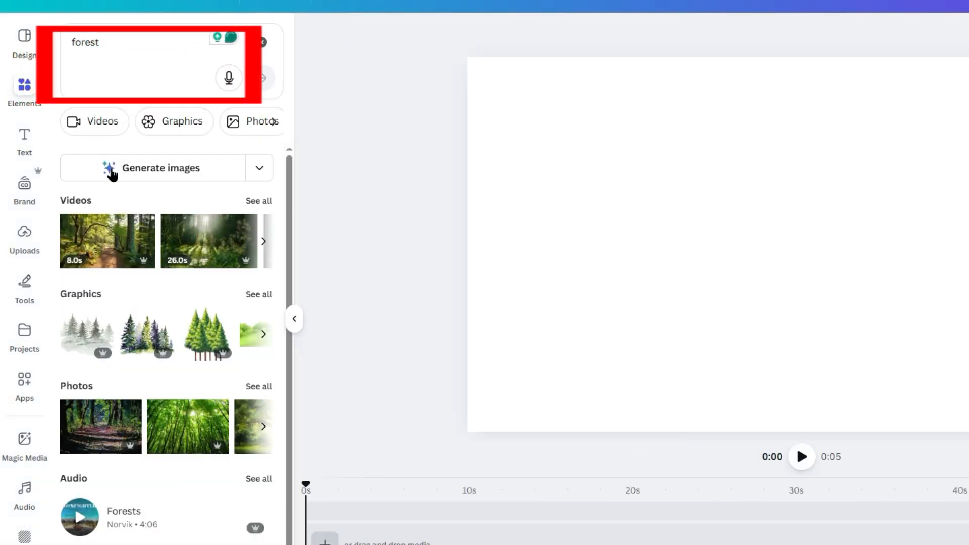
left_click(257, 296)
left_click(138, 122)
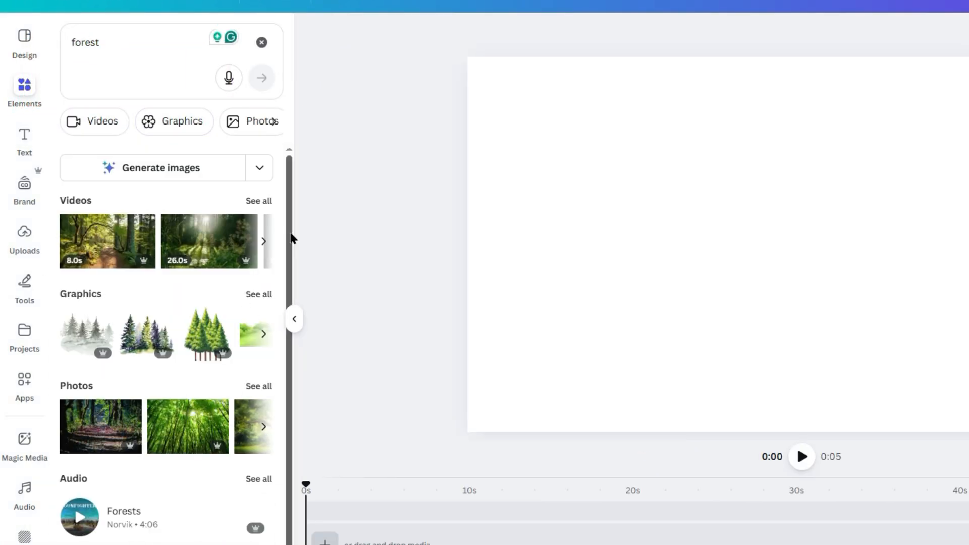
left_click(248, 122)
- Refine the photo search to "forest cartoon"
left_click(121, 40)
type("cartoon")
left_click(122, 189)
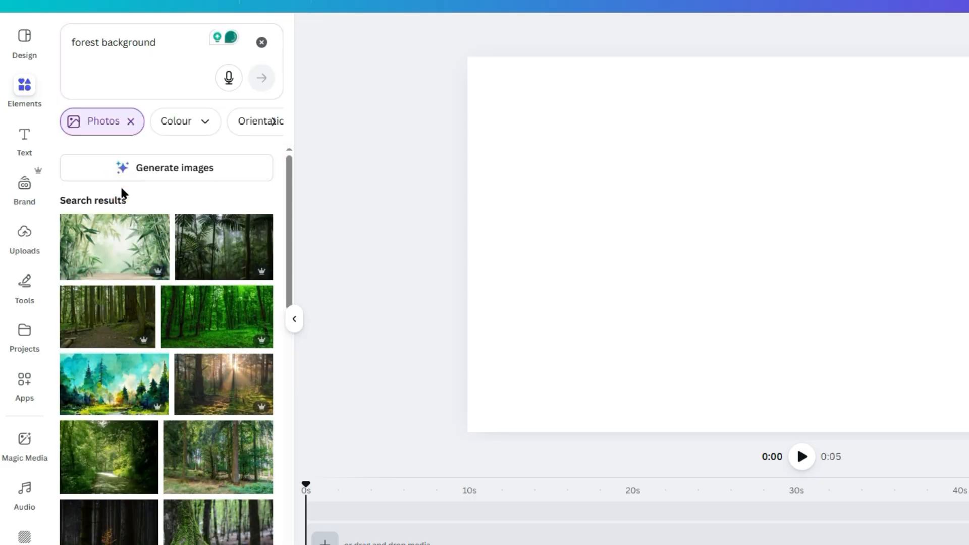
left_click(168, 42)
type("cartoon")
key("Return")
left_click_drag(289, 256, 298, 307)
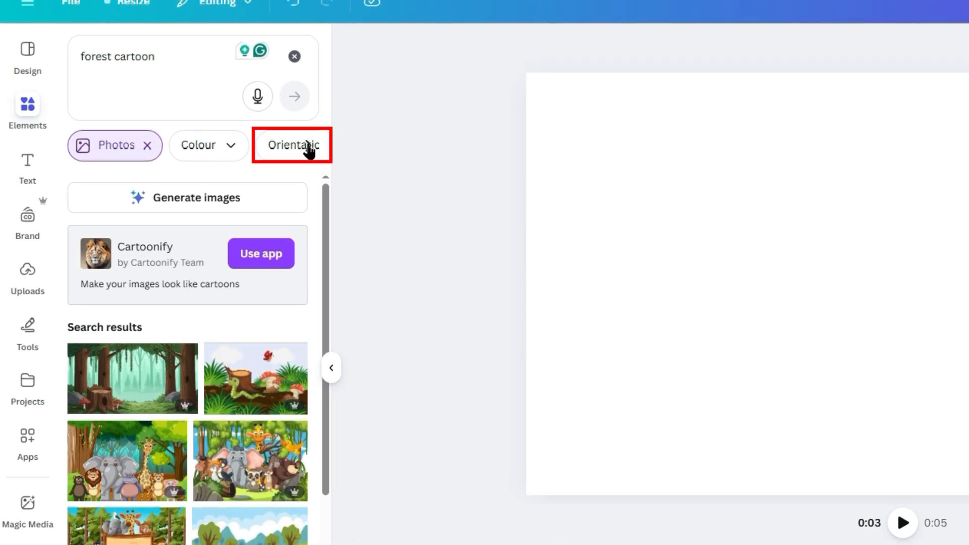
- Limit the photos to horizontal for "cartoon forest background" and fill the page with the forest scene containing the hollow tree stump
left_click(308, 145)
left_click(152, 149)
left_click(123, 231)
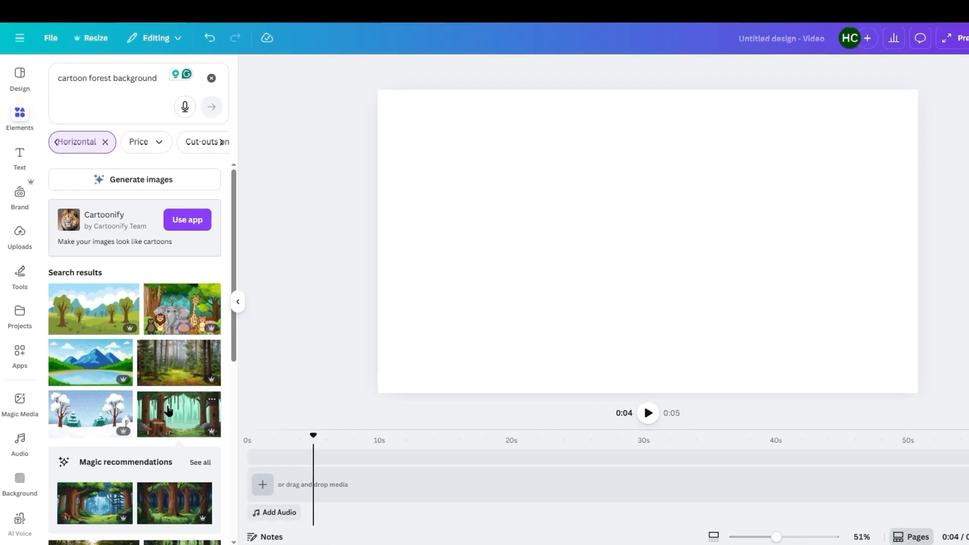
left_click_drag(233, 431, 289, 445)
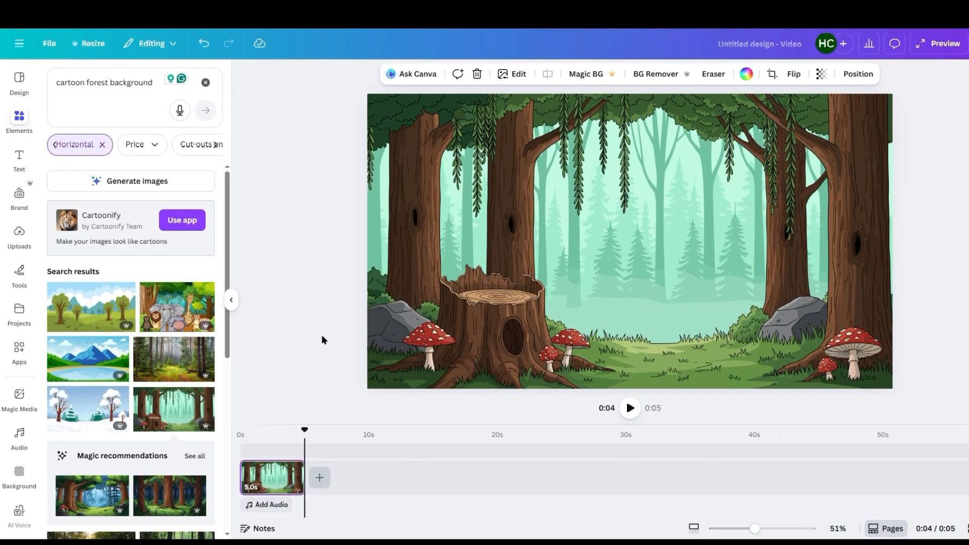
- Search the elements for "2d charachter walking" and filter the graphics to animated ones
left_click(146, 82)
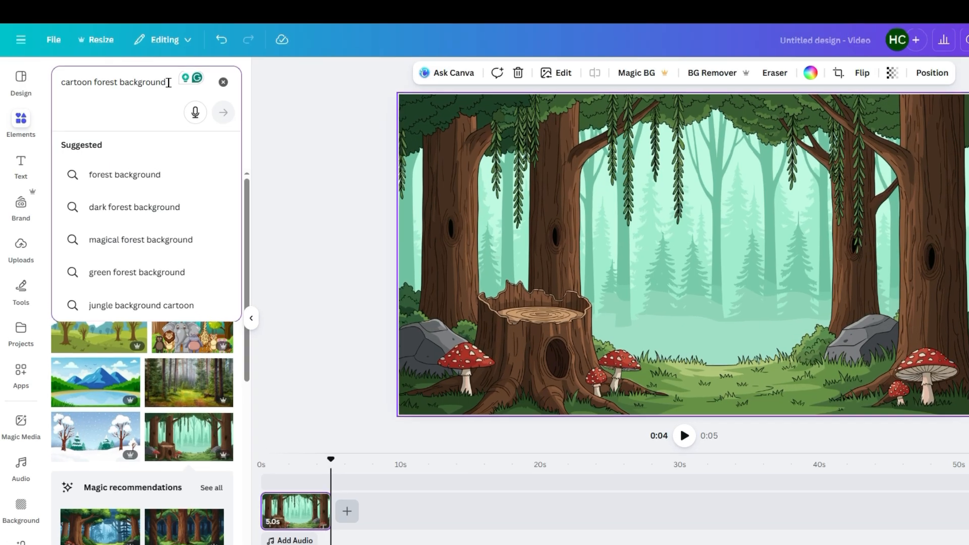
key("BackSpace")
key("BackSpace")
key("BackSpace")
key("BackSpace")
key("BackSpace")
key("BackSpace")
key("BackSpace")
key("BackSpace")
key("BackSpace")
key("BackSpace")
key("BackSpace")
key("BackSpace")
key("BackSpace")
key("BackSpace")
key("BackSpace")
key("BackSpace")
key("BackSpace")
key("BackSpace")
key("BackSpace")
key("BackSpace")
type("2d charachter walking")
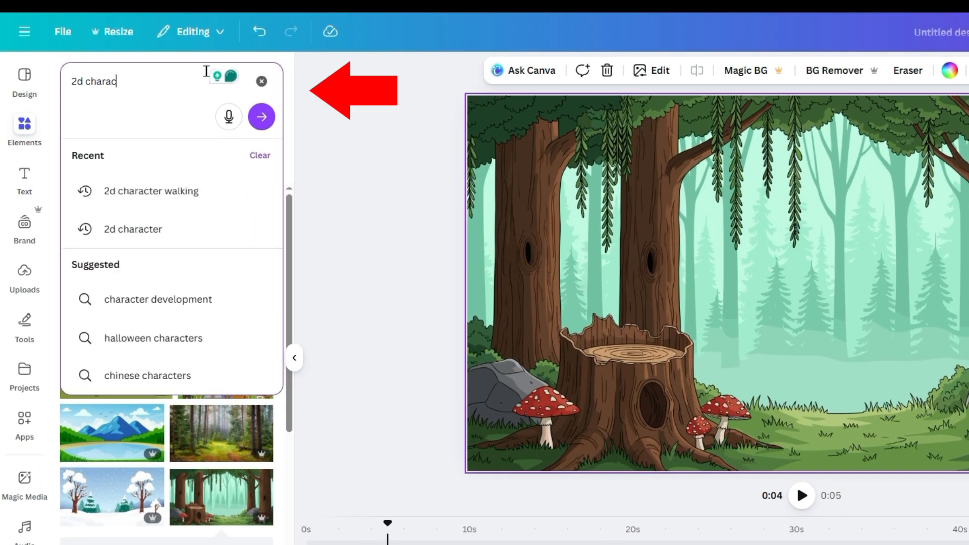
key("Return")
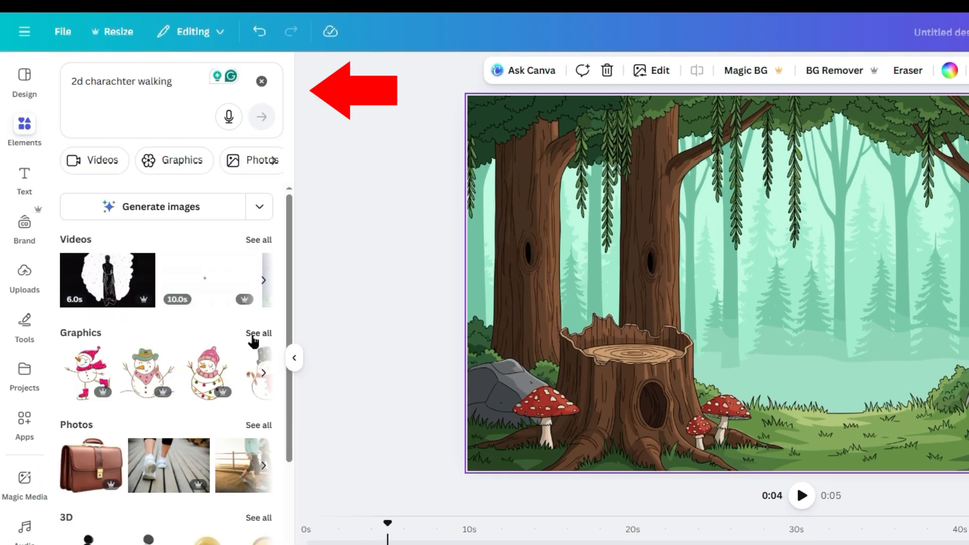
left_click(255, 335)
left_click(197, 167)
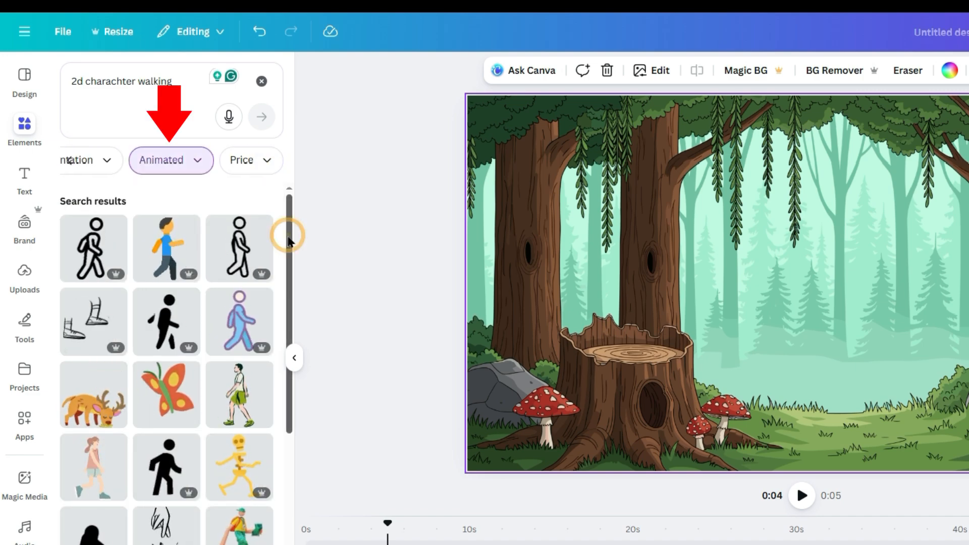
- Add the walking coati from the animated "animal walking" results, scale it down and place it on the grass beside the tree stump
scroll(277, 487, "down", 10)
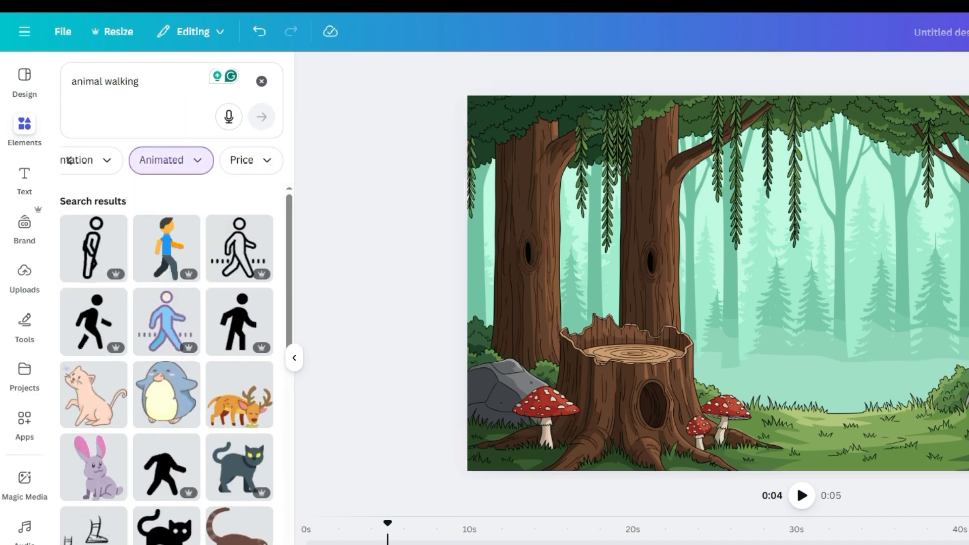
left_click(237, 522)
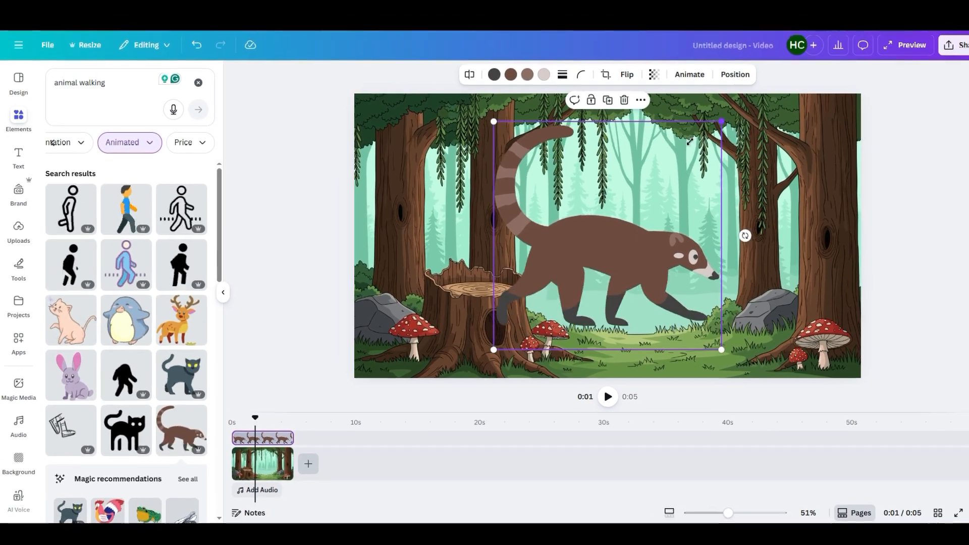
left_click_drag(820, 113, 620, 276)
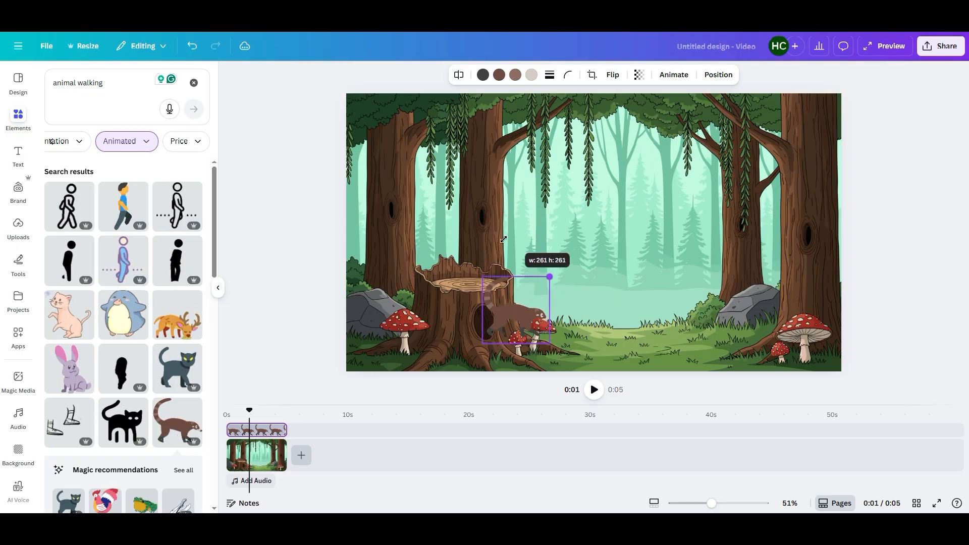
left_click_drag(567, 367, 446, 370)
left_click_drag(397, 338, 384, 337)
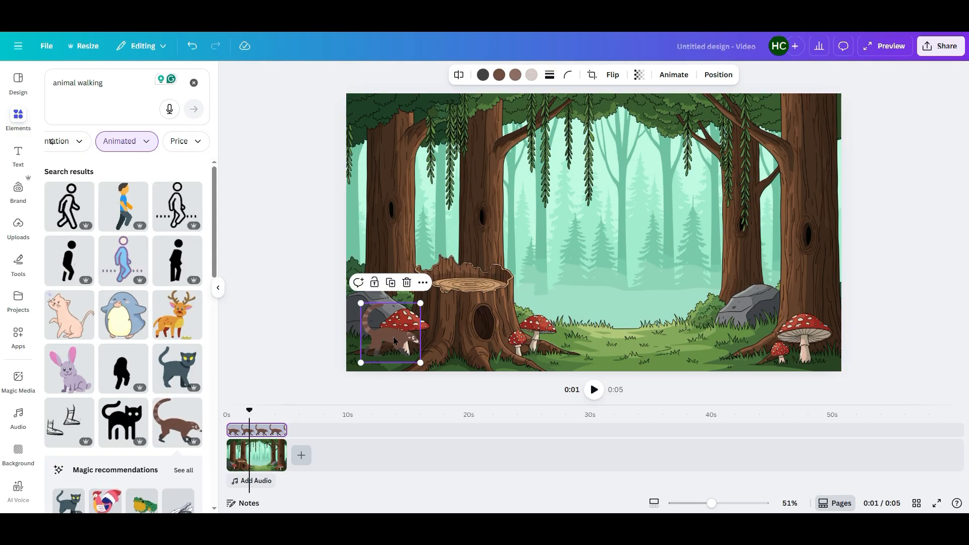
left_click_drag(393, 336, 570, 331)
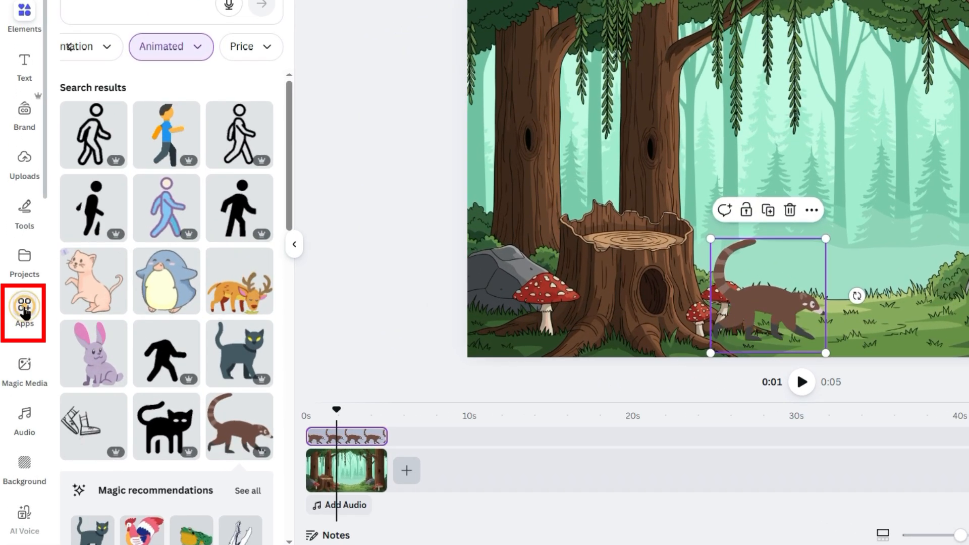
- Find the Lottie Animations app and open it in the design
left_click(23, 312)
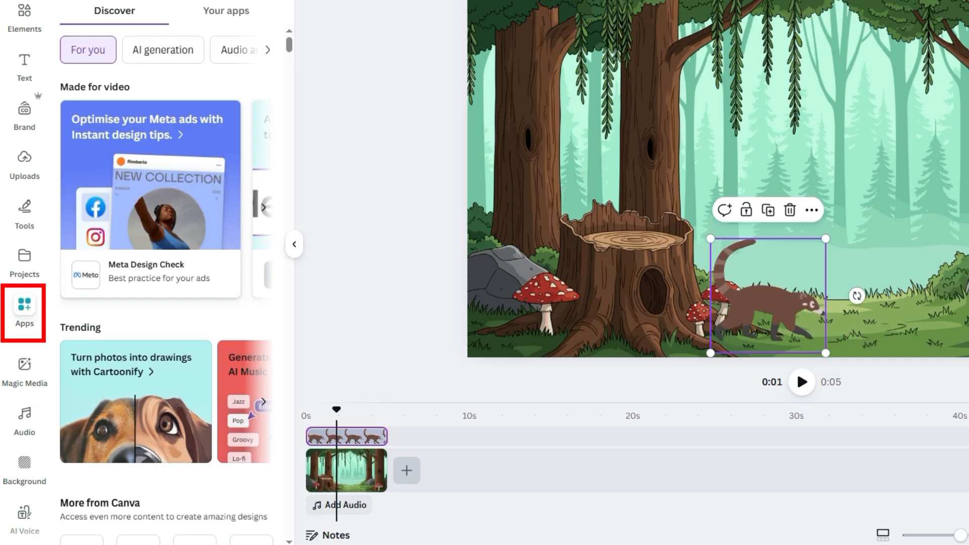
type("lottie")
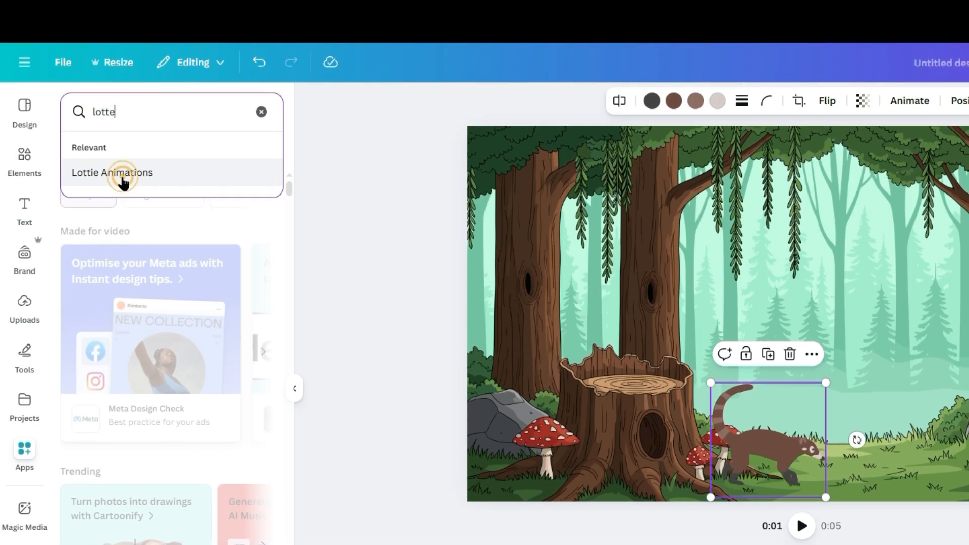
left_click(121, 36)
left_click(83, 169)
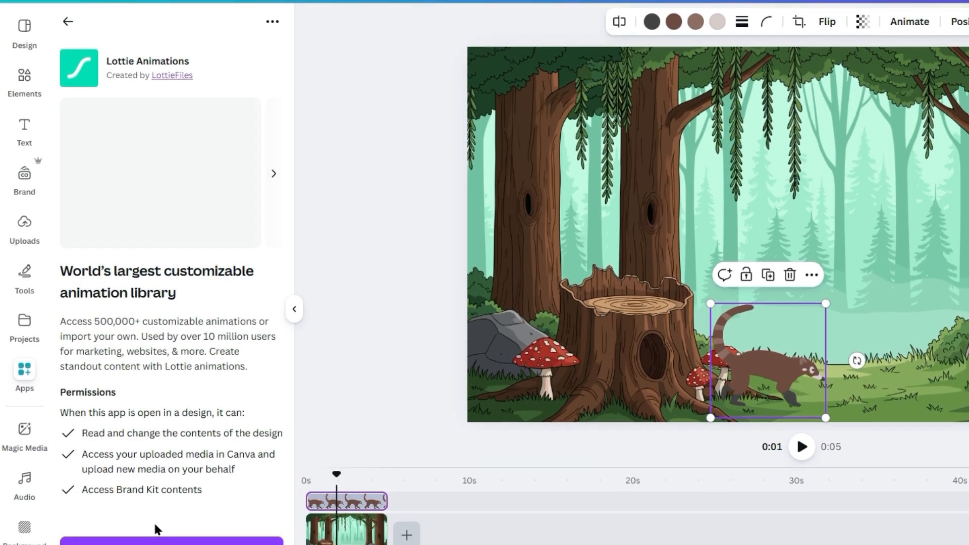
left_click(160, 484)
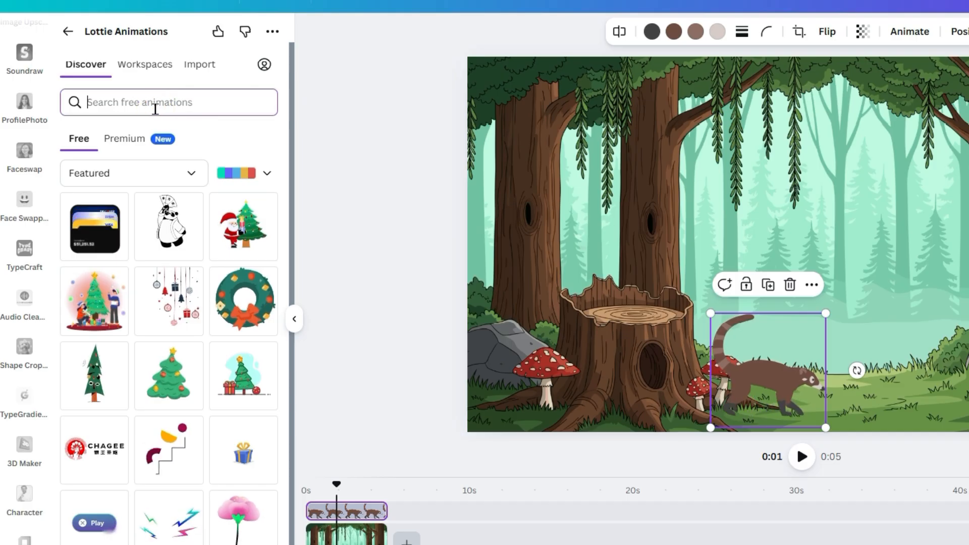
- Search the free Lottie animations for "lion", try the Lion Running animation on the page and delete it
type("on")
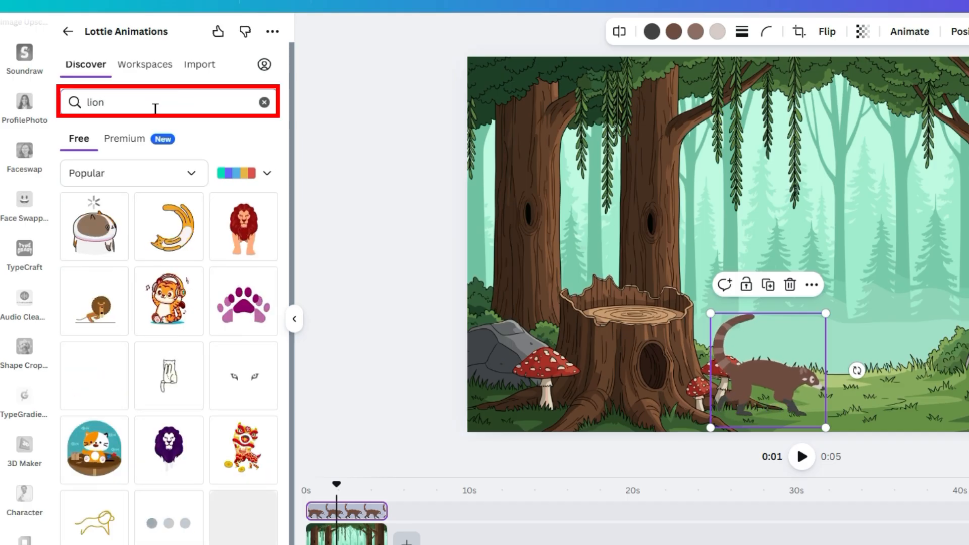
left_click(96, 305)
left_click(151, 428)
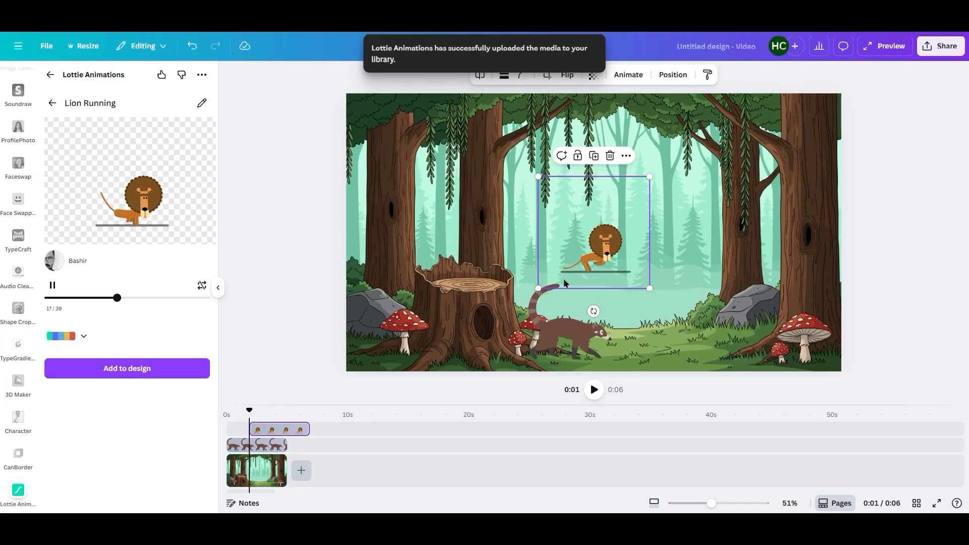
key("Delete")
- Upload the lion video file from the How to guide tech folder to the design's uploads
scroll(37, 155, "up", 7)
scroll(33, 189, "up", 2)
left_click(19, 139)
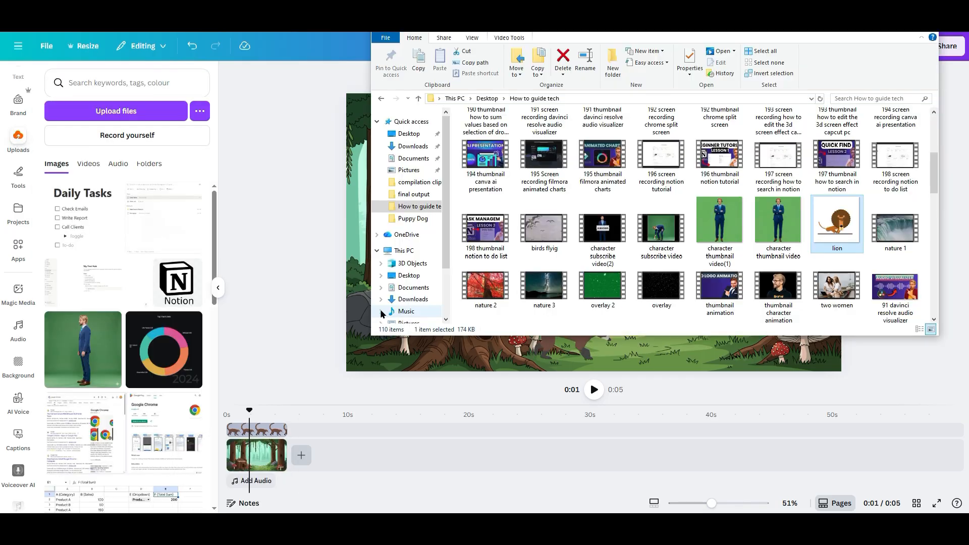
double_click(837, 222)
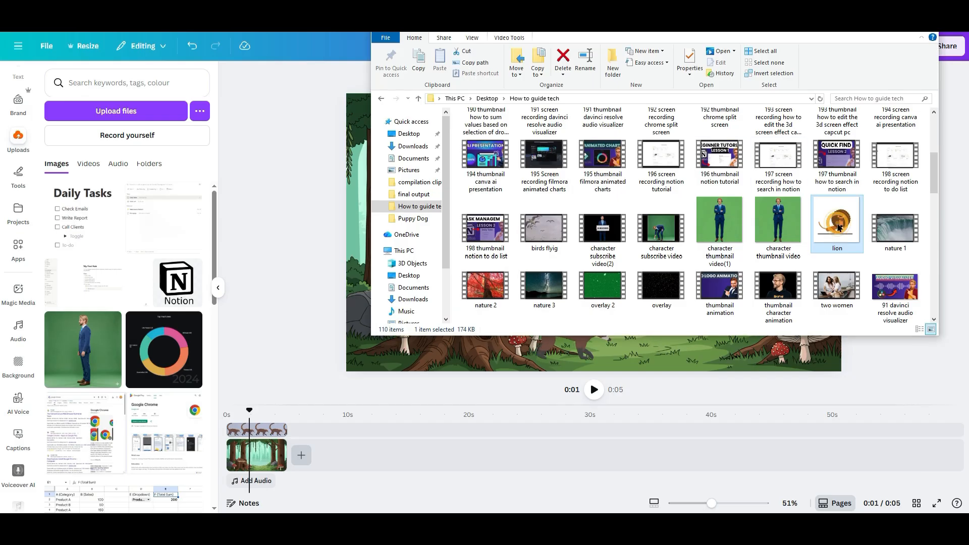
left_click_drag(837, 227, 520, 313)
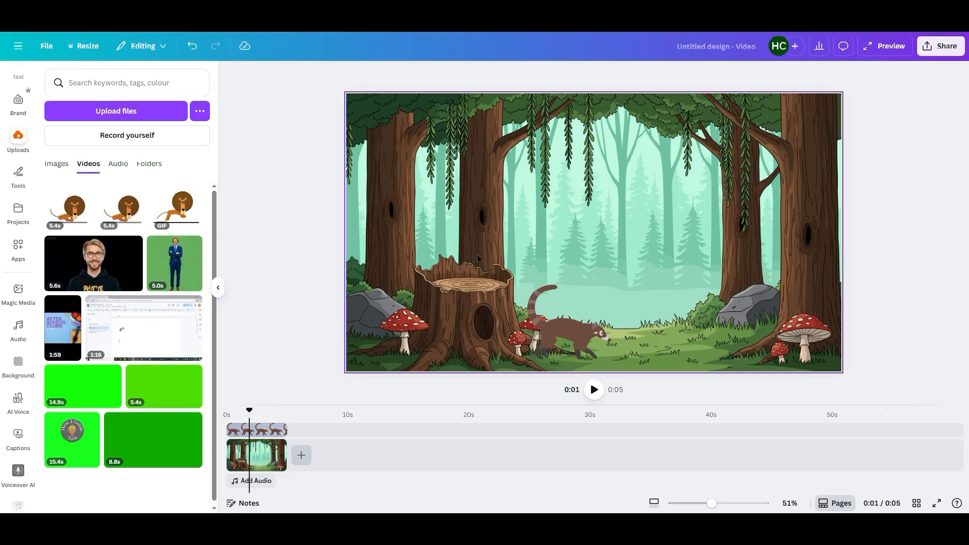
- Add the uploaded lion clip with its background removed, shrink it to about 703 × 395 and place it in the scene's lower-left corner
left_click(83, 212)
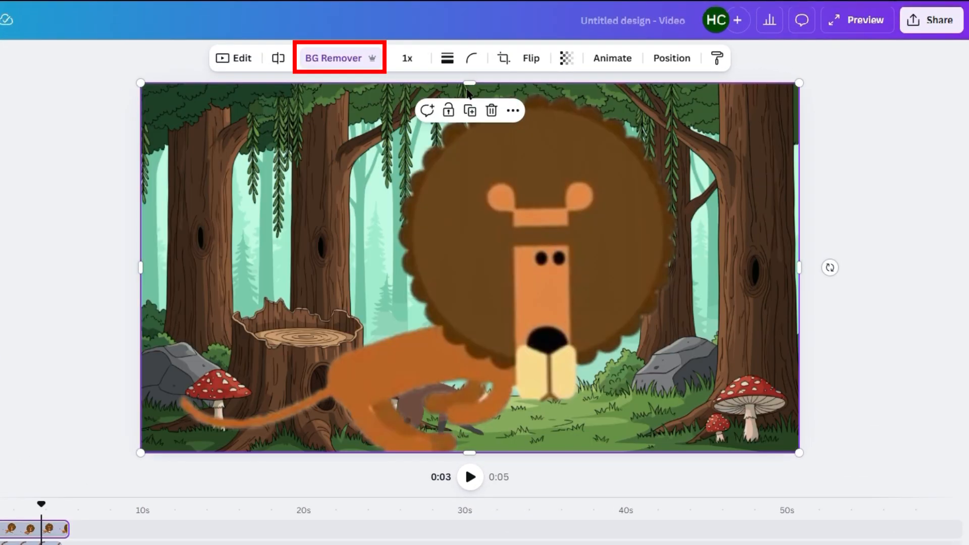
left_click_drag(799, 82, 337, 343)
mouse_move(259, 390)
left_mouse_down()
mouse_move(253, 364)
mouse_move(245, 383)
left_mouse_up()
left_click_drag(323, 336, 367, 308)
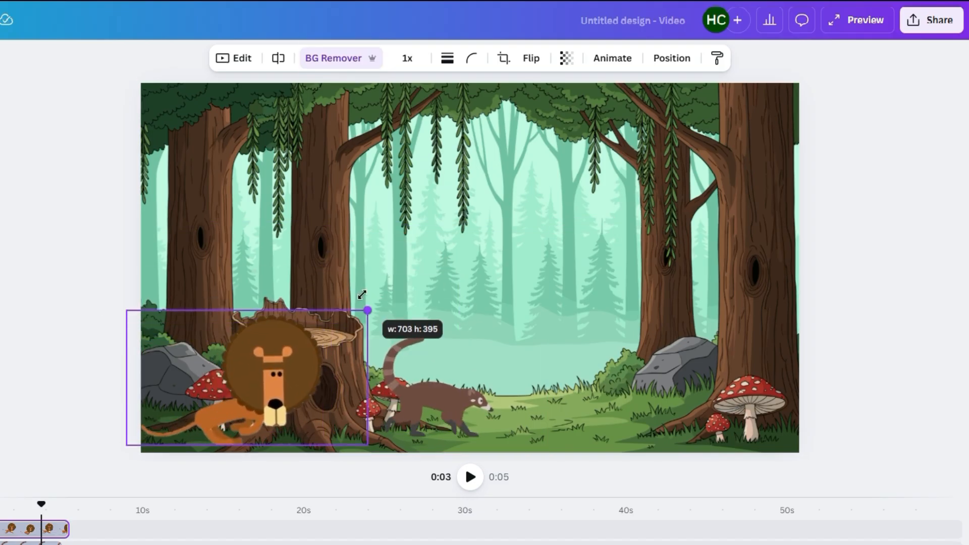
left_click_drag(284, 384, 247, 387)
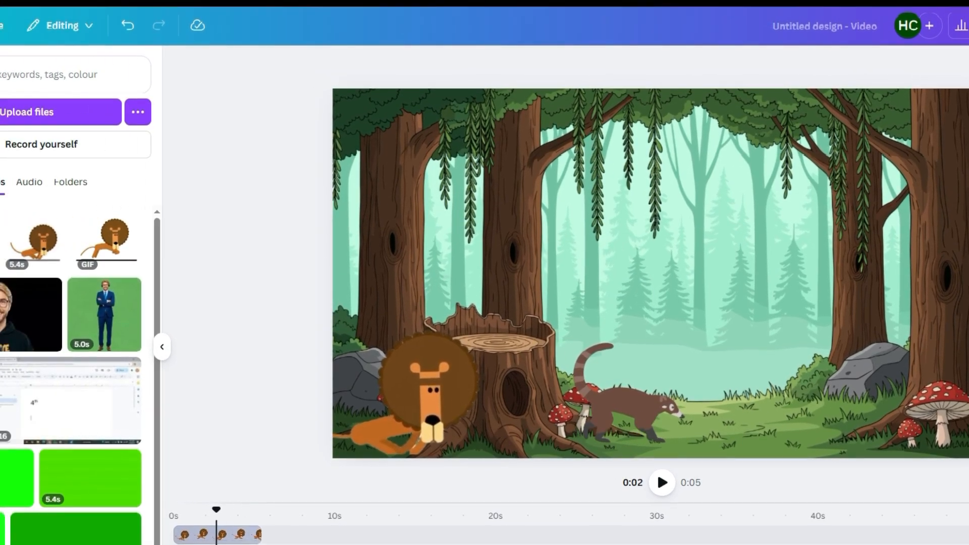
- Search the apps for "character builder" and open the Character Builder app
left_click(4, 300)
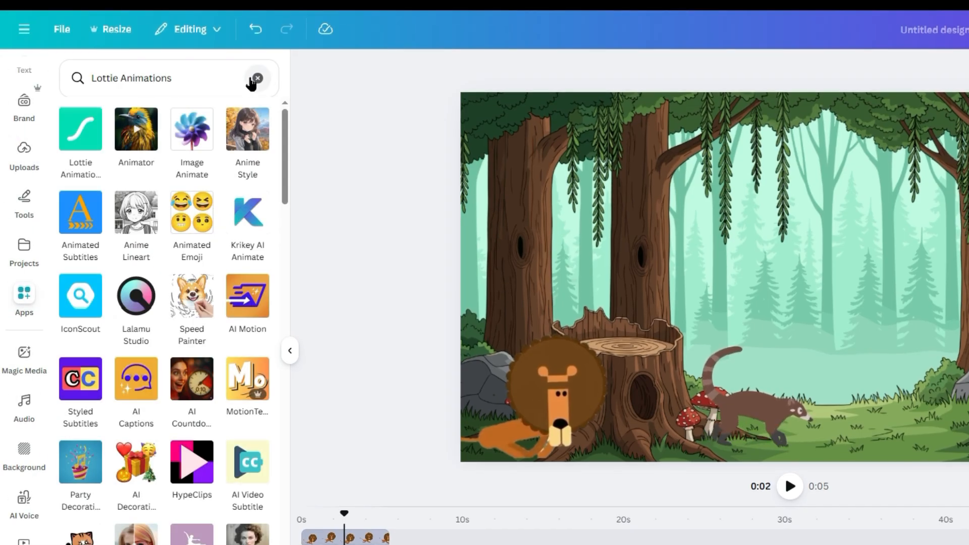
left_click(258, 79)
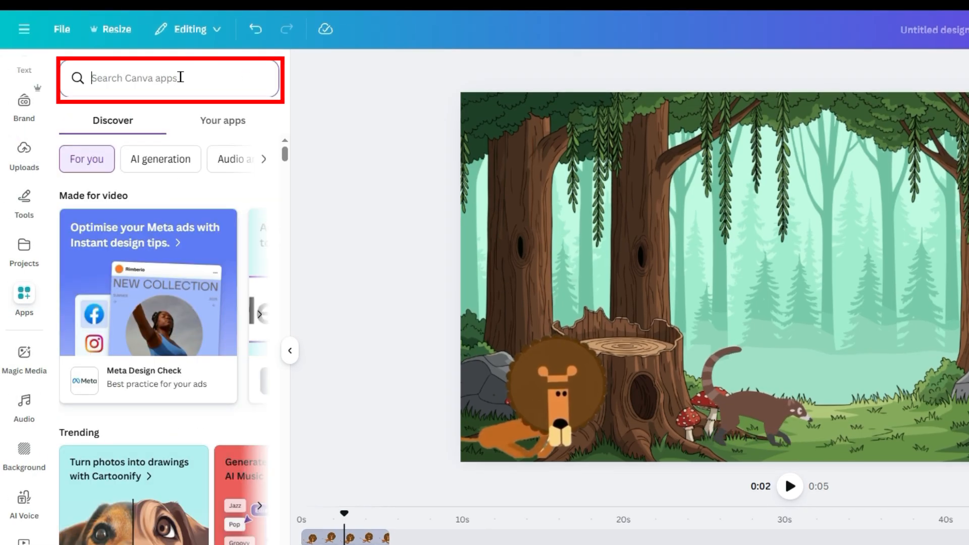
type("character builder")
key("Return")
left_click(84, 144)
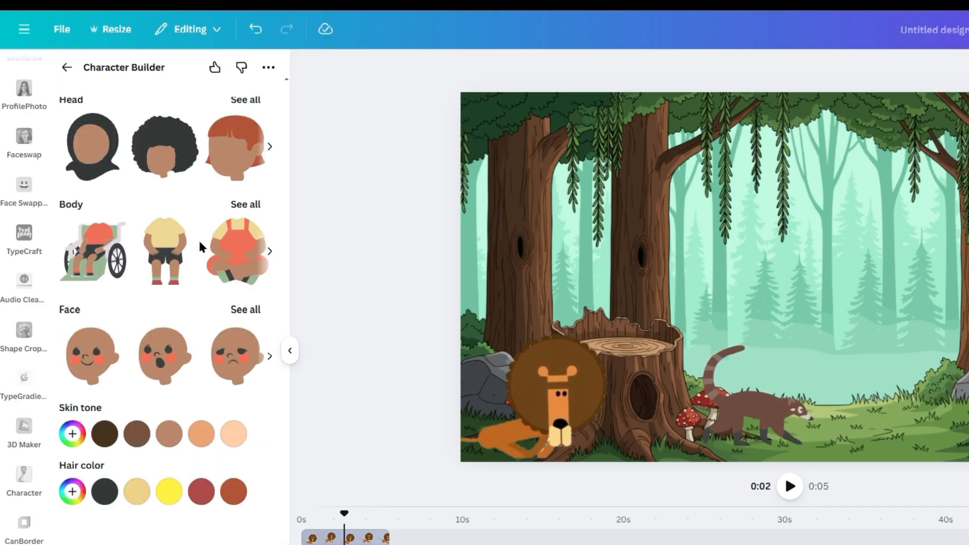
- Build a trial character with the short black-haired head and the leaping, raised-arms body in red overalls
left_click(171, 169)
left_click(249, 100)
left_click(81, 241)
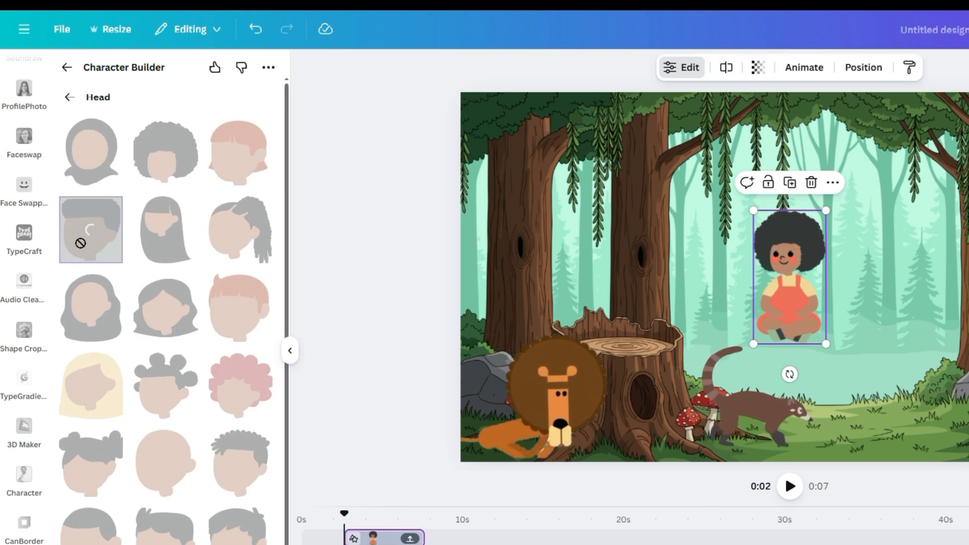
left_click(245, 204)
left_click(107, 309)
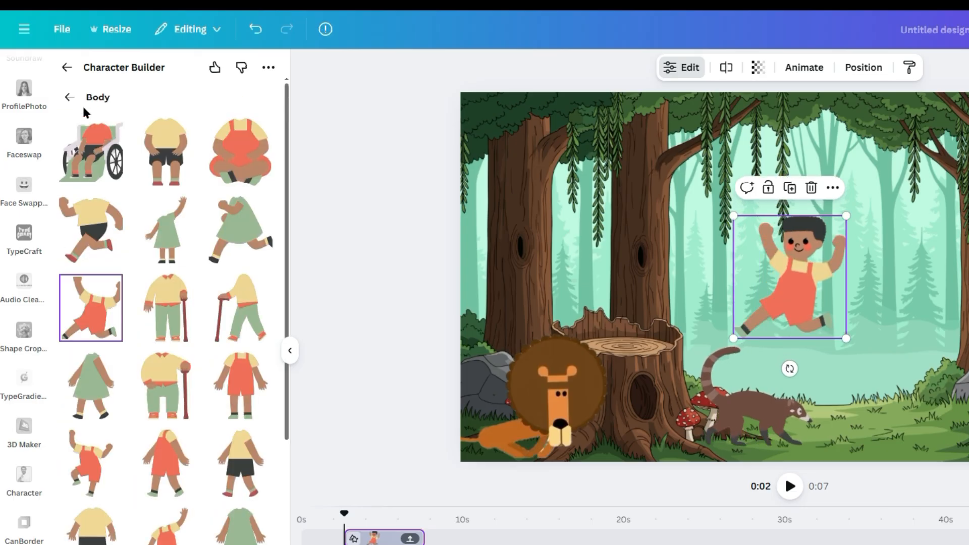
- Give the trial character a grimacing face, the lightest skin tone and dark red hair, and delete it from the scene
left_click(70, 97)
left_click(245, 309)
left_click(165, 232)
left_click(69, 97)
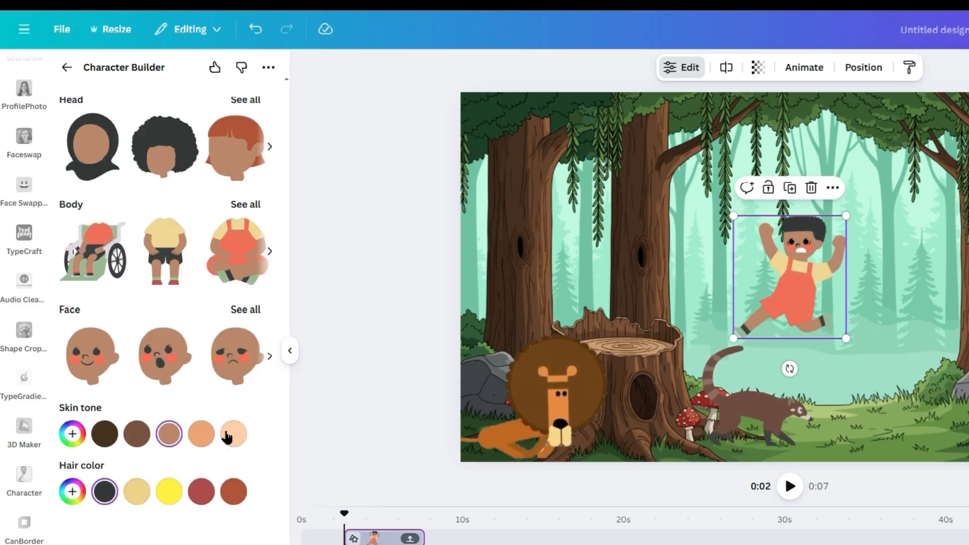
left_click_drag(802, 280, 912, 386)
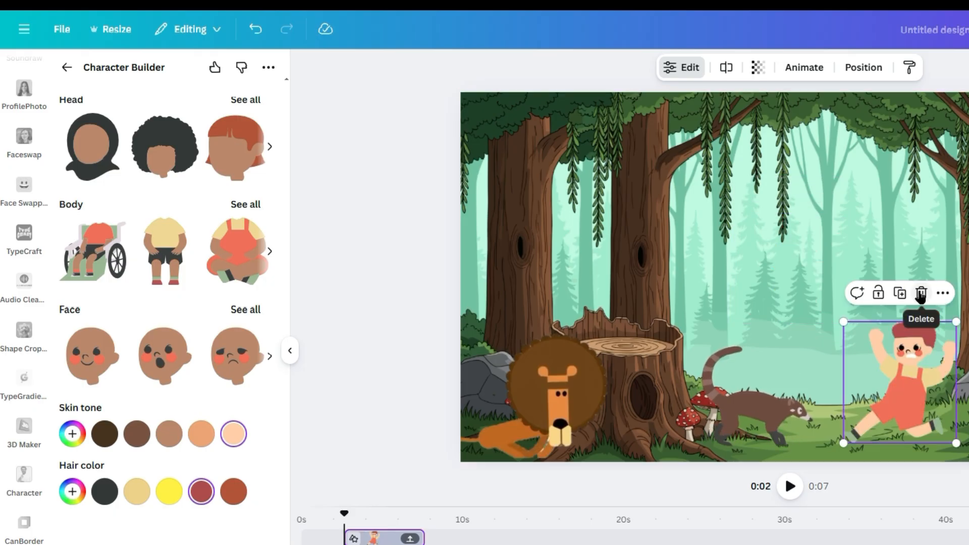
left_click(921, 294)
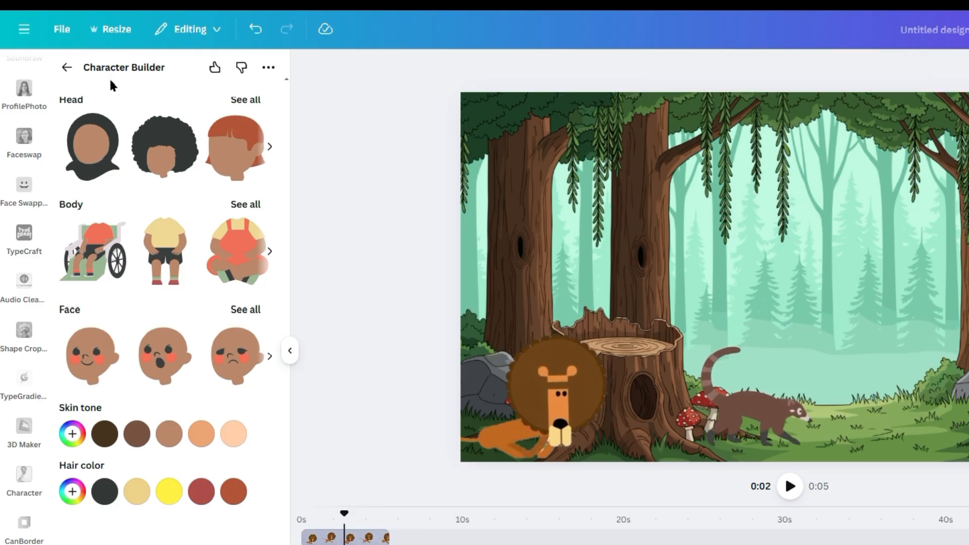
- Create a custom animation for the coati with a motion path running across the grass past the scene's right side
left_click(66, 69)
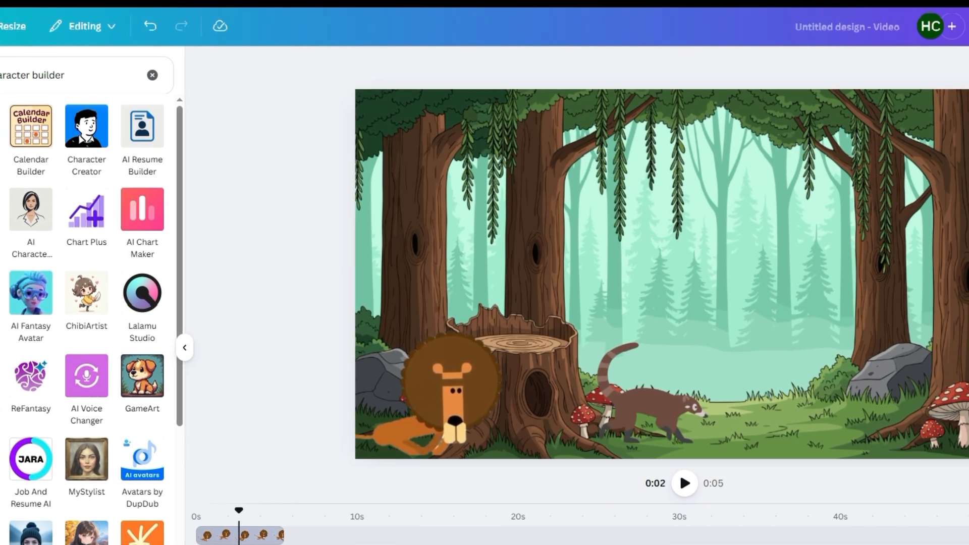
left_click(742, 395)
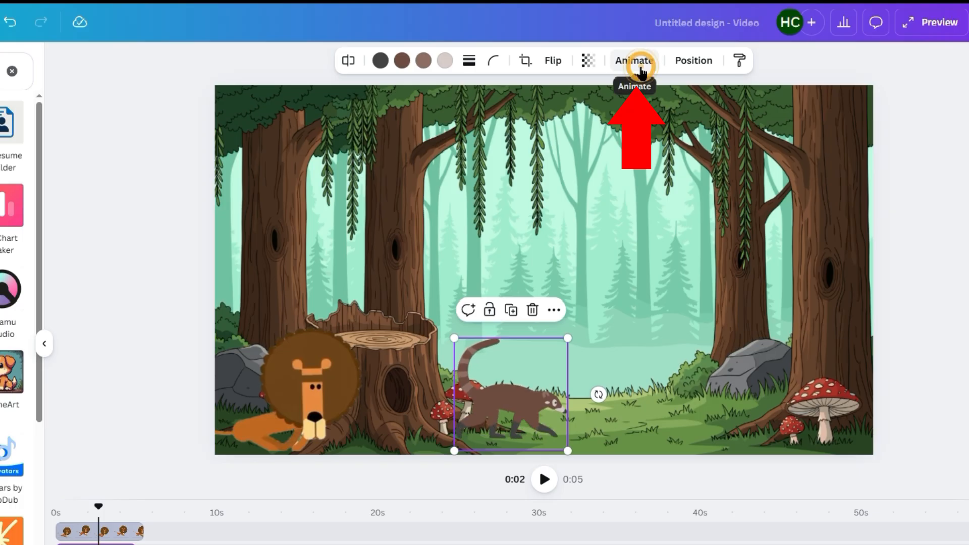
left_click(641, 68)
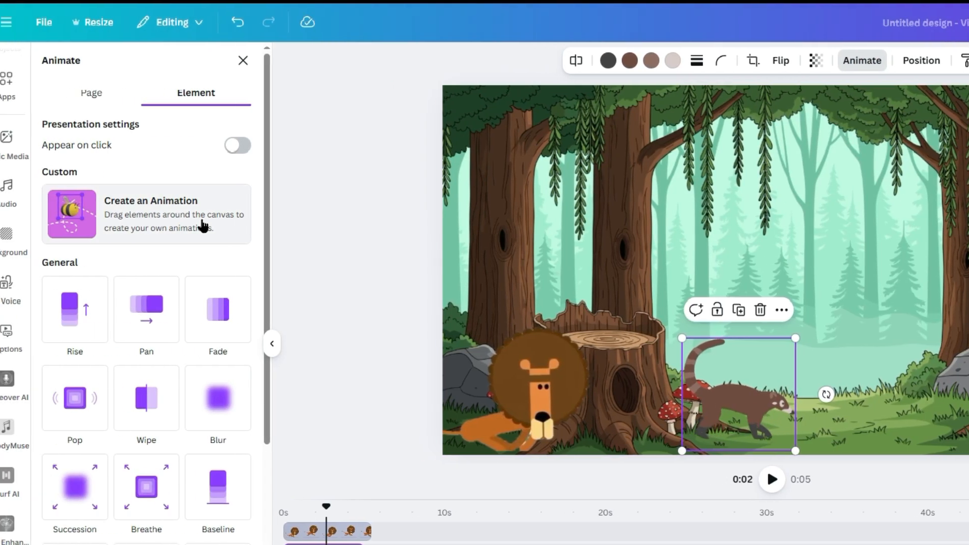
left_click(202, 222)
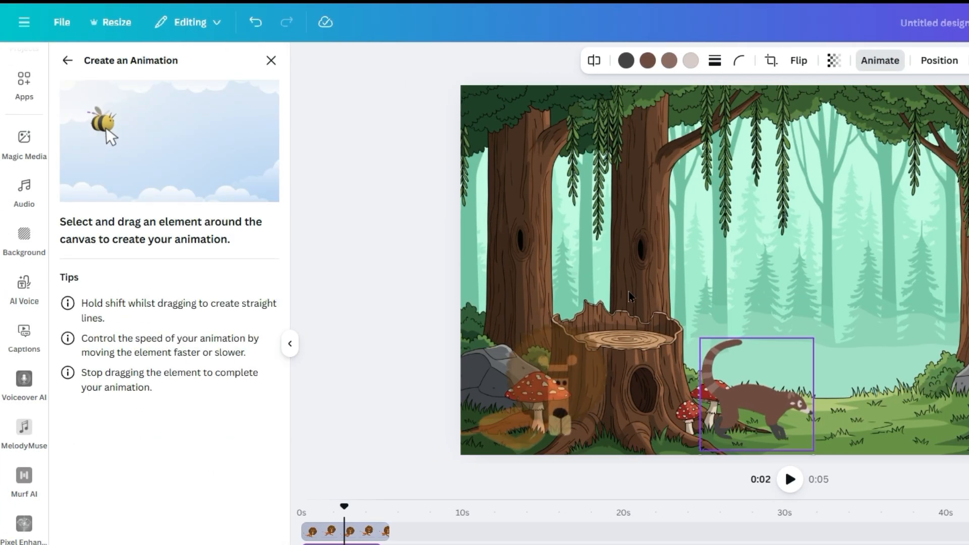
left_click_drag(750, 404, 968, 382)
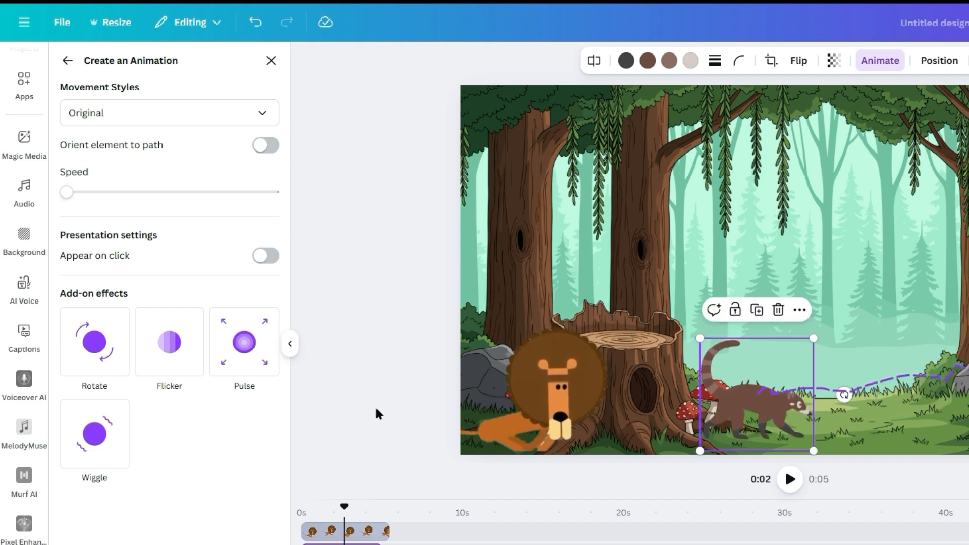
- Set the coati path's movement style to Smooth with the slowest speed and finish the animation
left_click(263, 114)
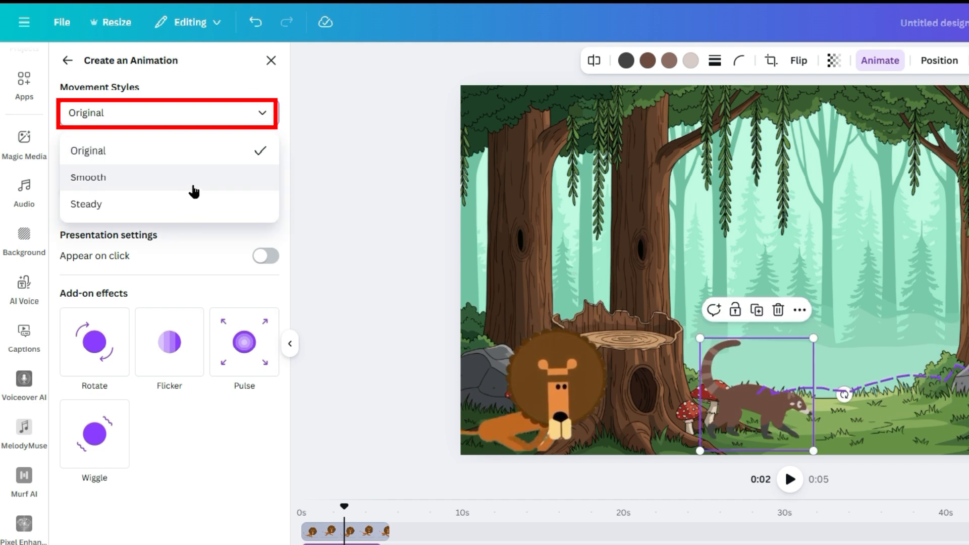
left_click(193, 191)
left_click(263, 114)
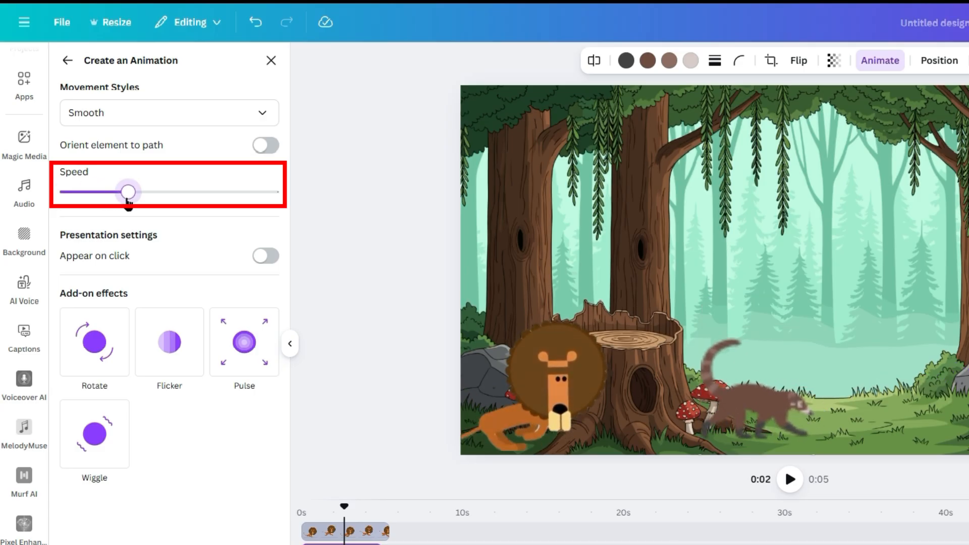
left_click_drag(127, 193, 67, 193)
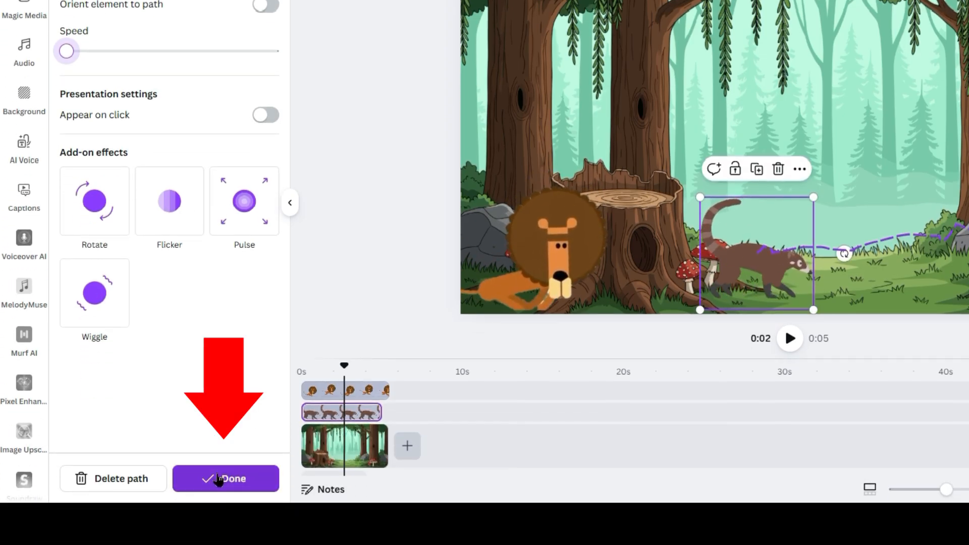
left_click(218, 492)
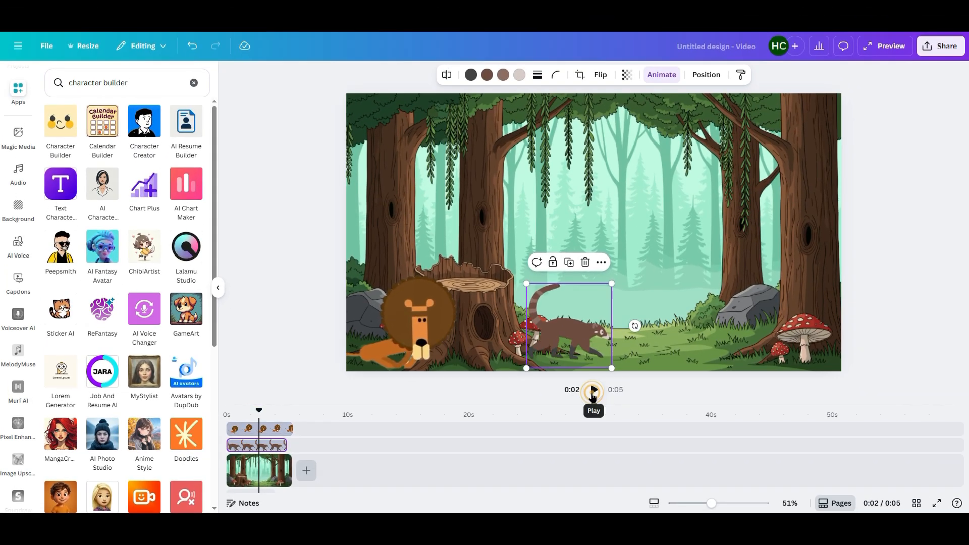
- Play the coati's animation and replay it from the start of the timeline
left_click(594, 391)
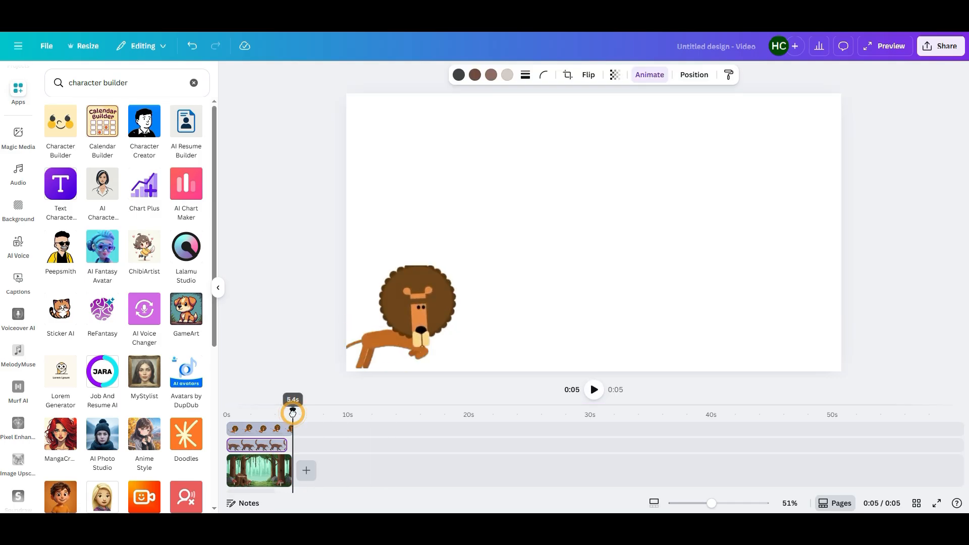
left_click_drag(293, 412, 224, 414)
left_click(593, 390)
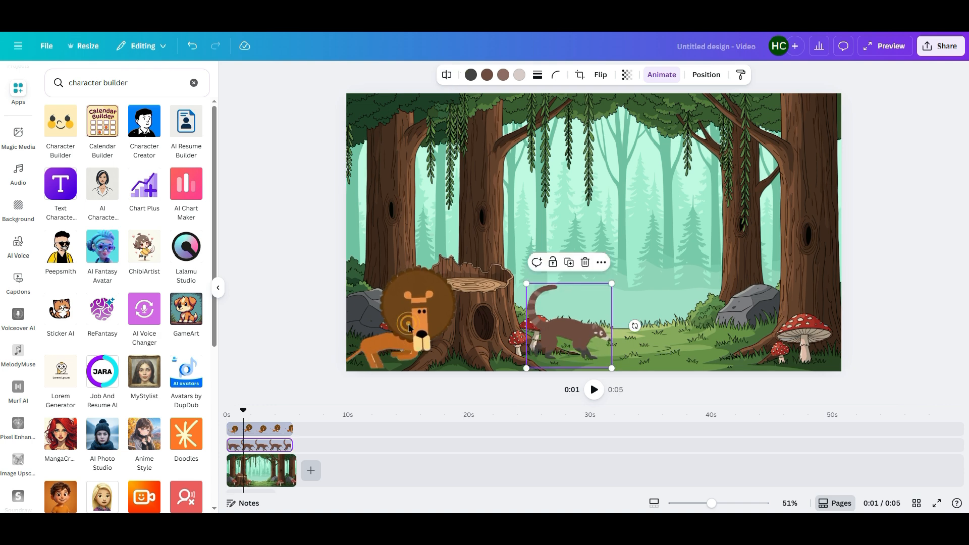
- Create a custom animation for the lion with a motion path from the stump across to the right part of the clearing
left_click(404, 323)
left_click(701, 75)
left_click(121, 187)
mouse_move(391, 323)
left_mouse_down()
mouse_move(427, 295)
mouse_move(631, 302)
mouse_move(691, 334)
left_mouse_up()
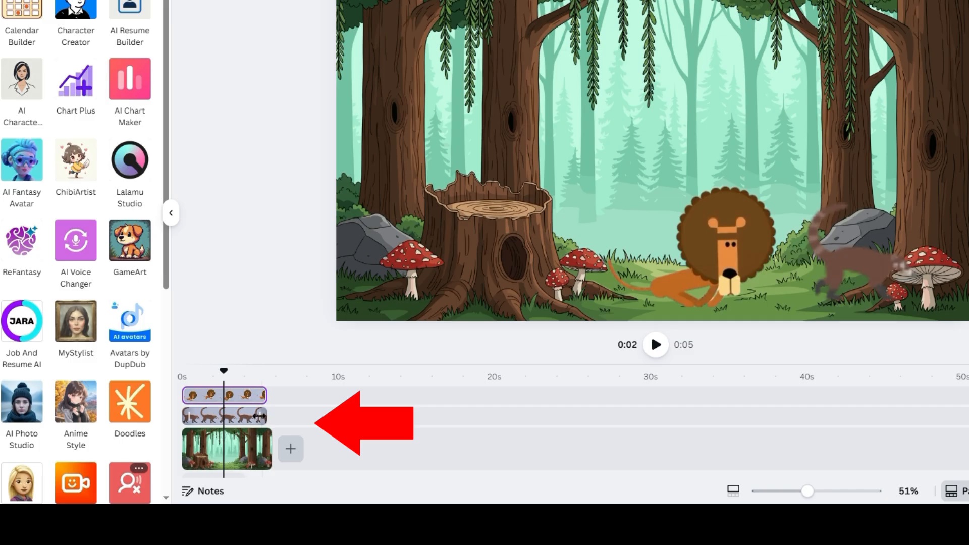
- Trim the start of the coati's clip to about 2 s on the timeline and move the coati above the lion in the layer order
left_click_drag(184, 415, 227, 413)
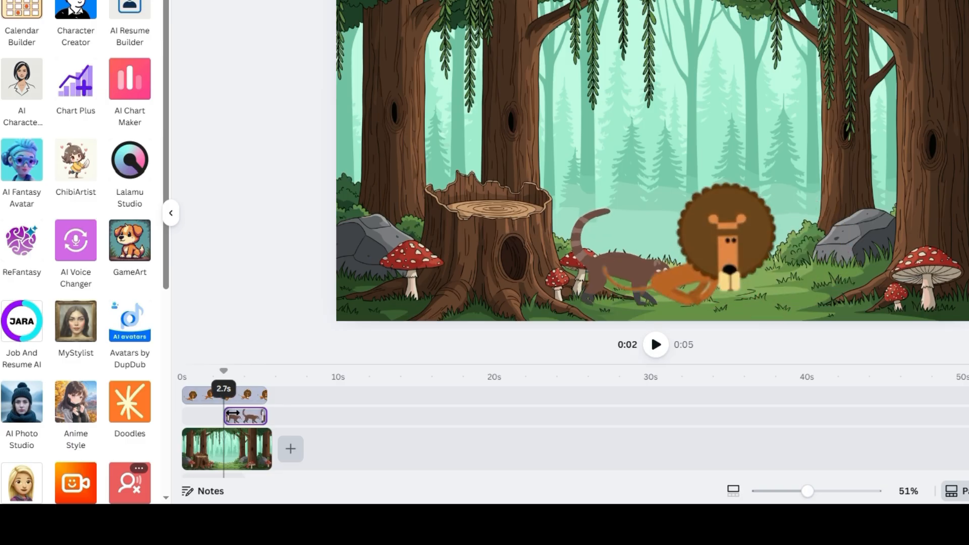
left_click_drag(223, 415, 217, 415)
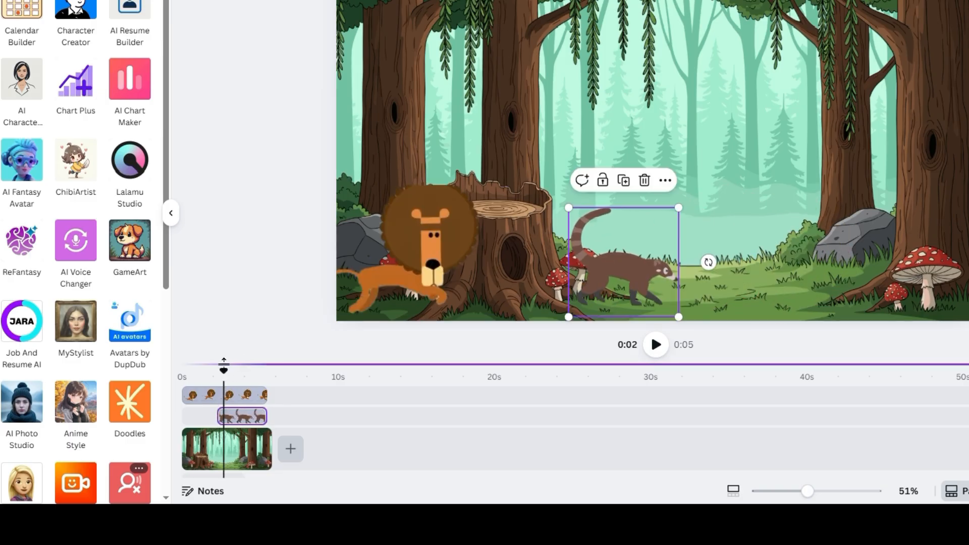
left_click_drag(221, 367, 153, 371)
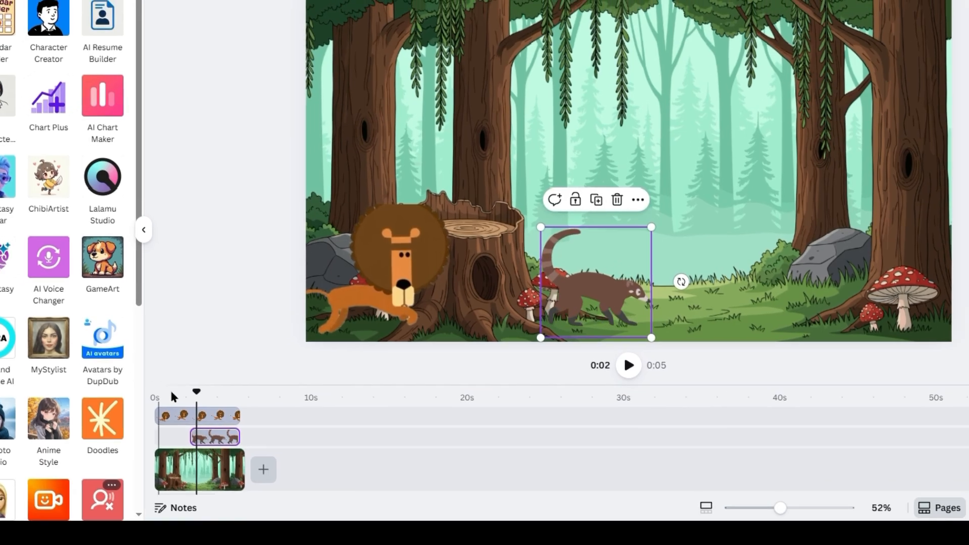
left_click(231, 374)
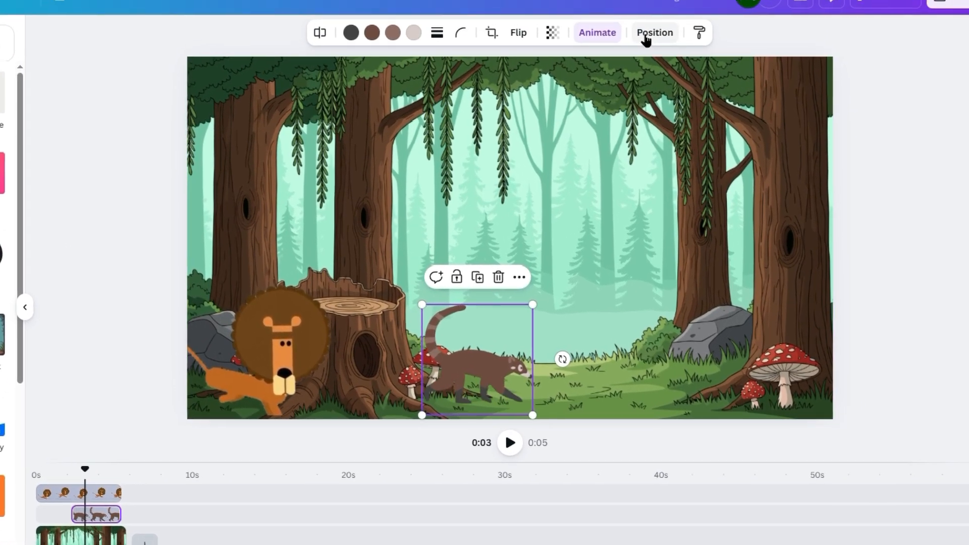
left_click(677, 15)
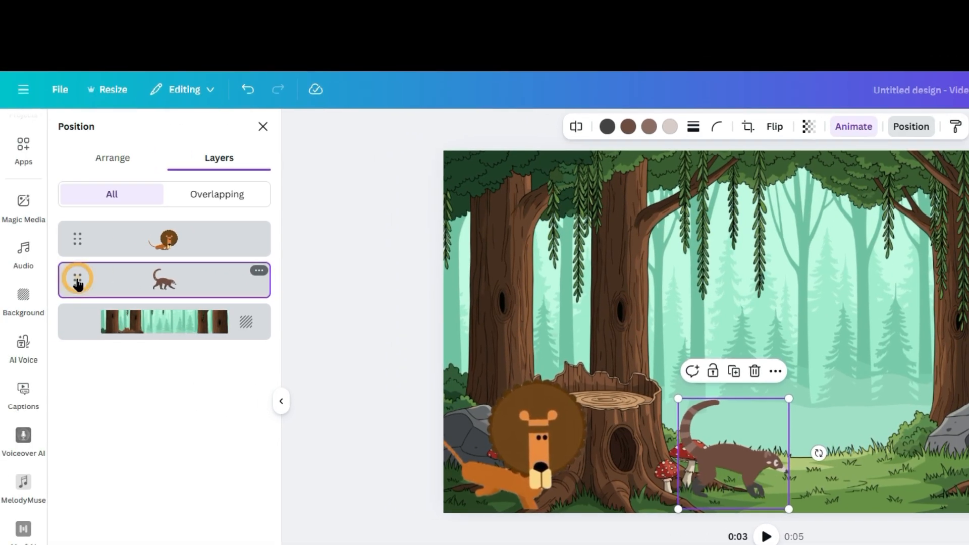
left_click_drag(77, 282, 72, 230)
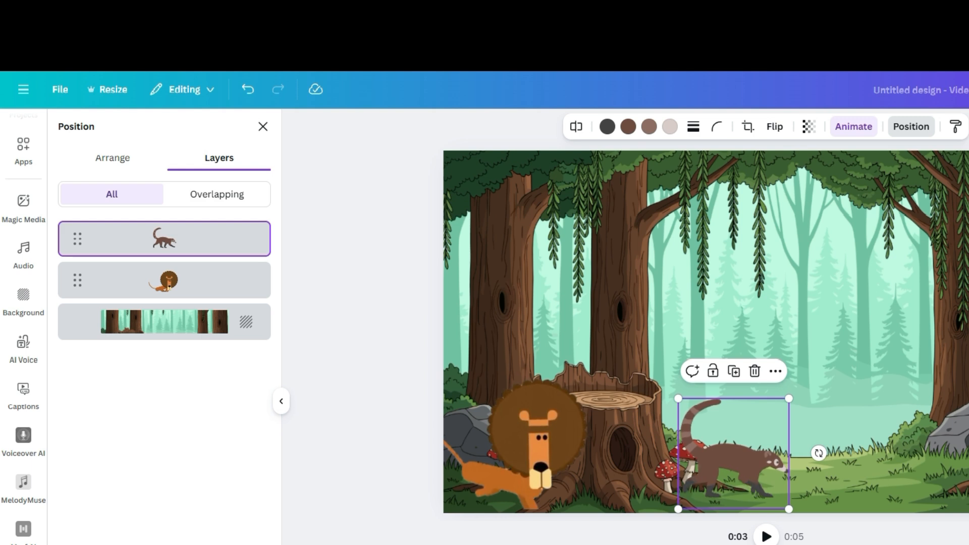
- Search the audio library for "cartoon music"
left_click(22, 251)
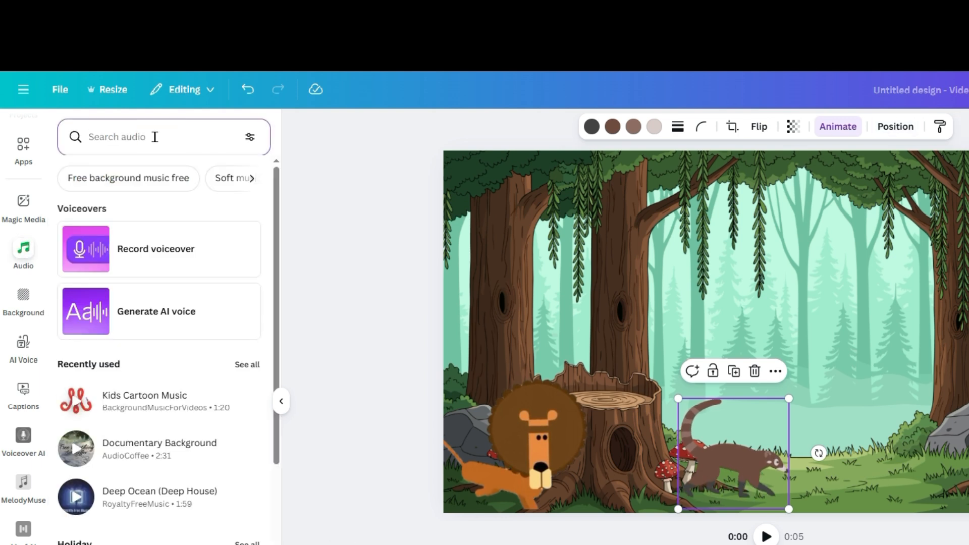
left_click(174, 132)
type("cartoo")
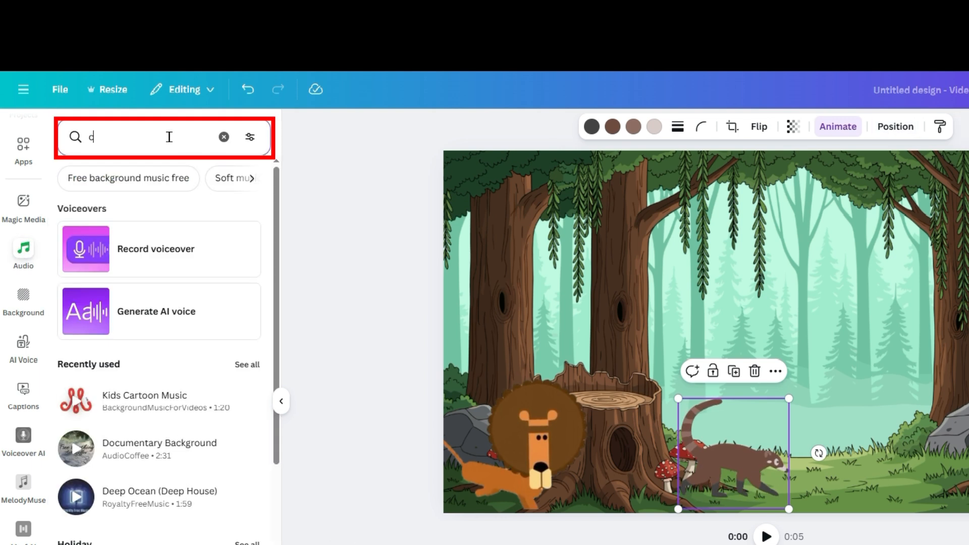
type("n music")
key("Return")
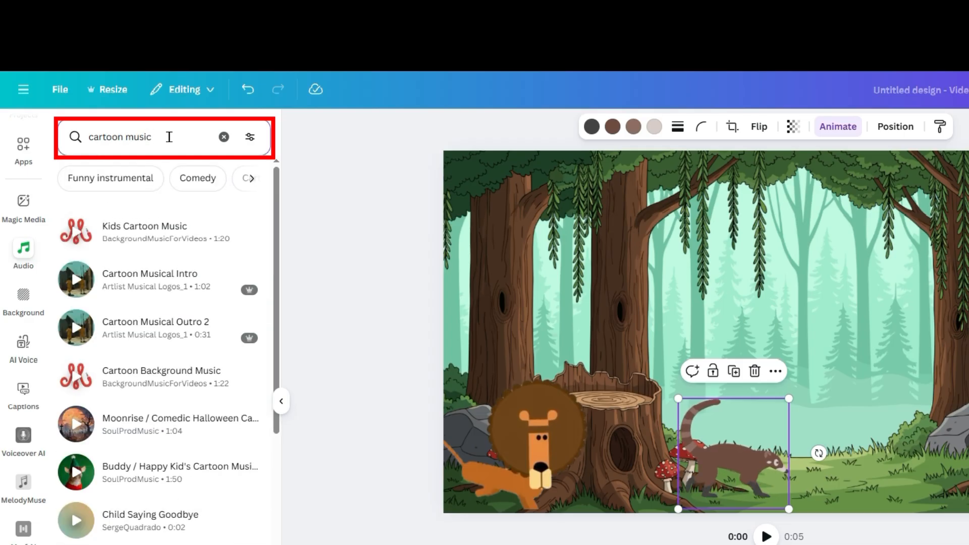
- Add the Kids Cartoon Music track at the start of the timeline and fit it to the length of the page
left_click_drag(130, 221, 152, 217)
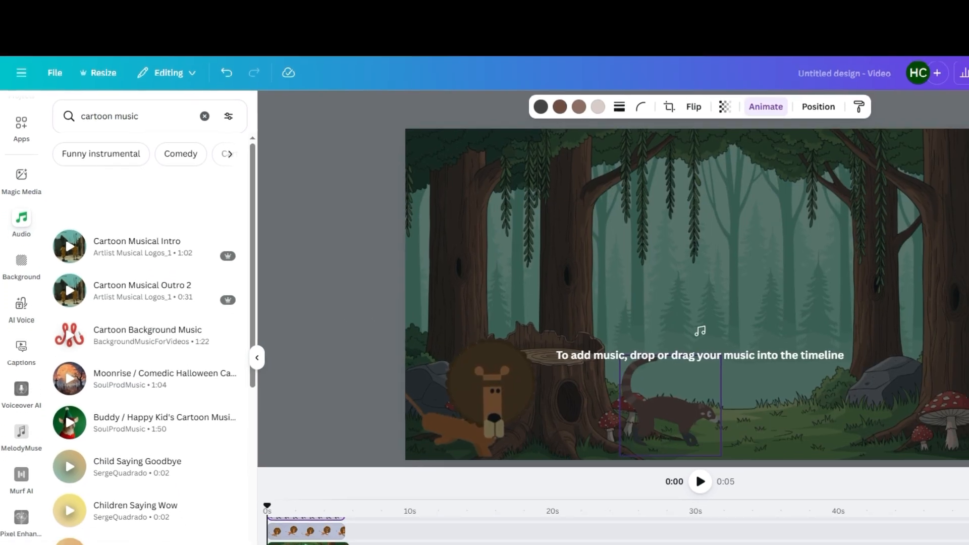
left_click_drag(309, 544, 268, 544)
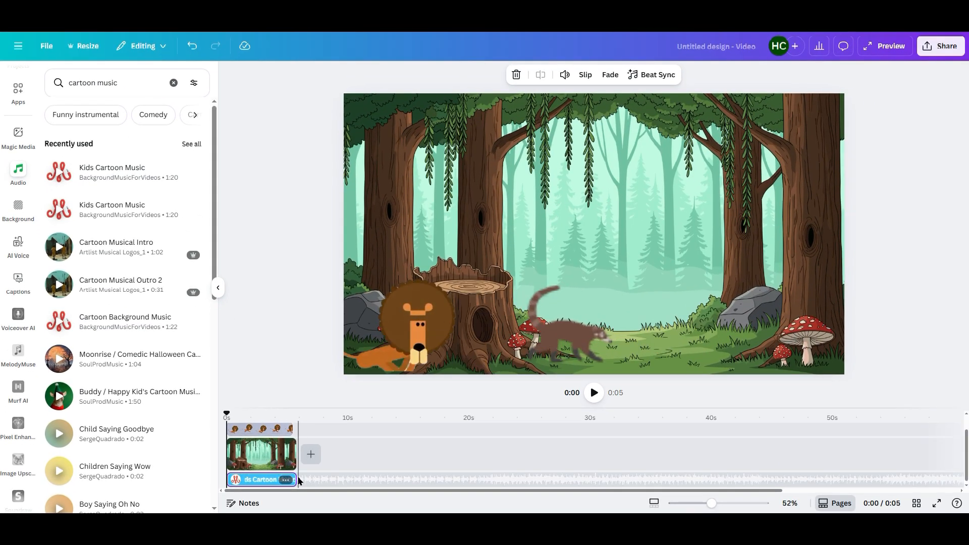
left_click(302, 481)
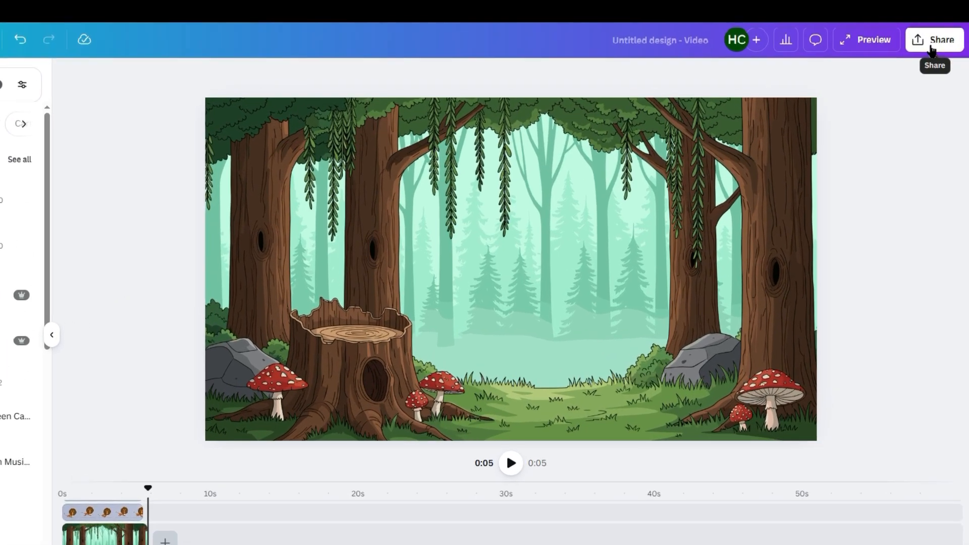
- Open the download settings for exporting the design as a video
left_click(941, 46)
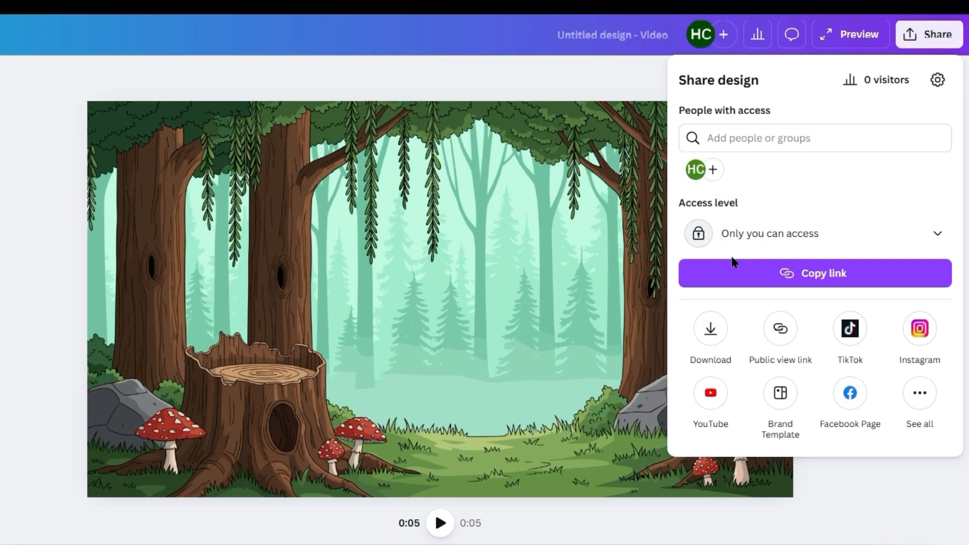
left_click(710, 333)
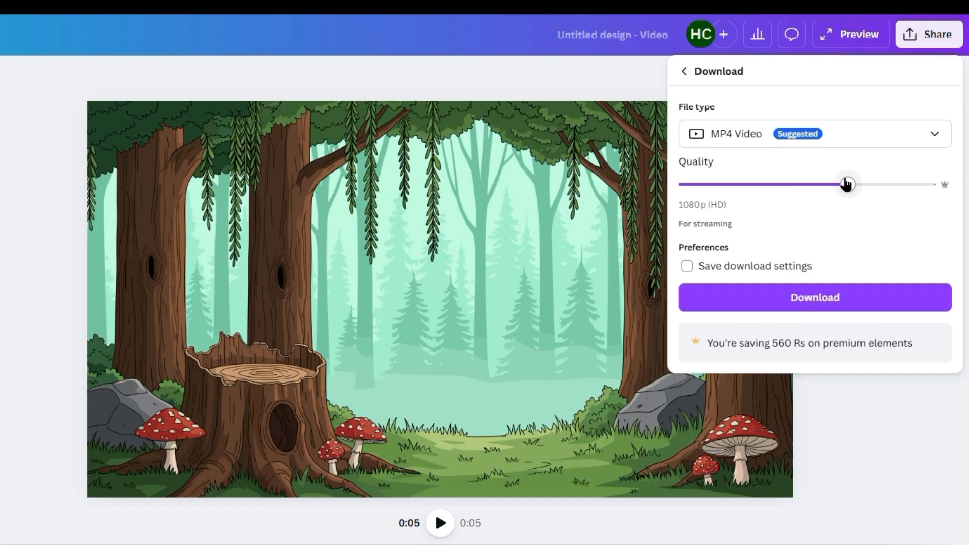